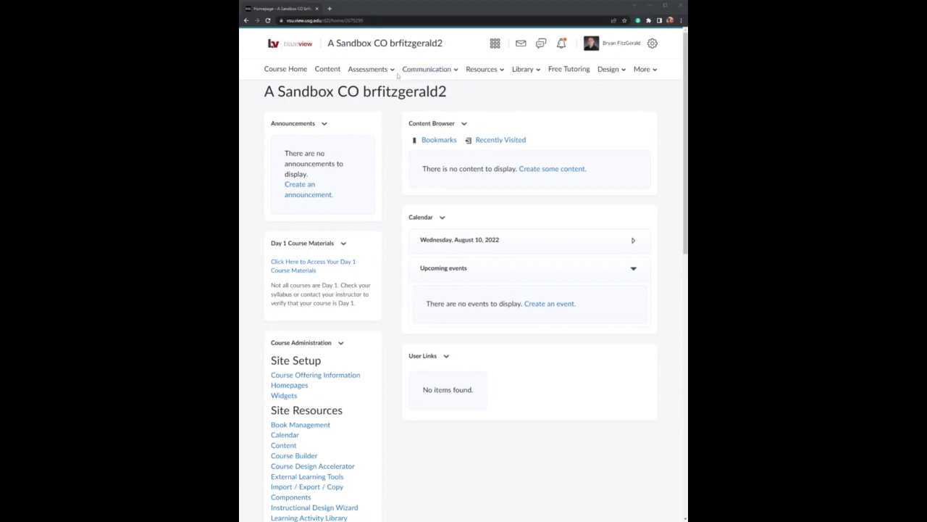
Step: Open the course's grade book and start the Grades Setup Wizard
{"action": "left_click", "coordinate": [373, 73]}
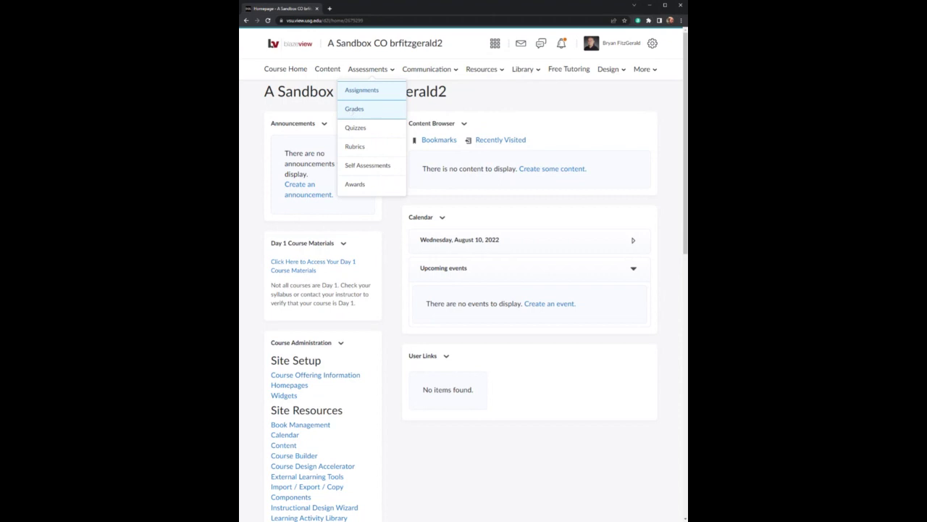
{"action": "left_click", "coordinate": [354, 109]}
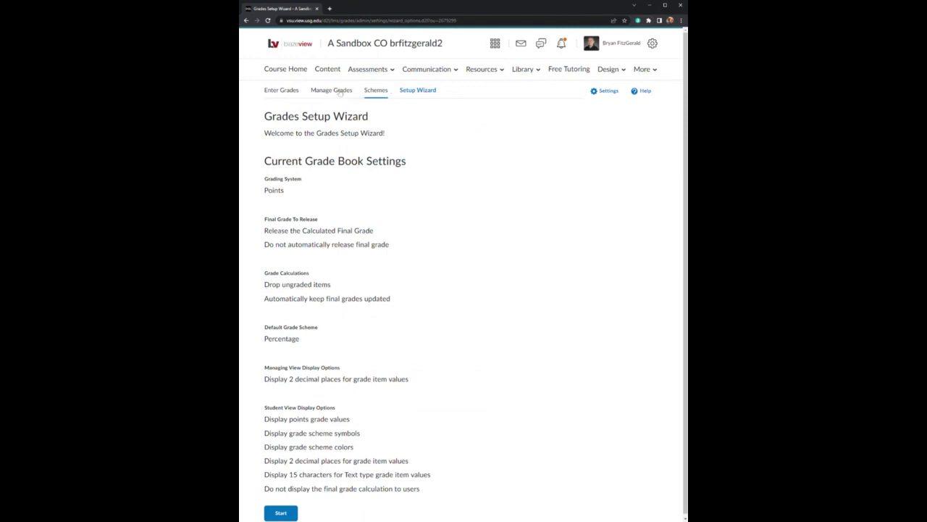
{"action": "left_click", "coordinate": [426, 93]}
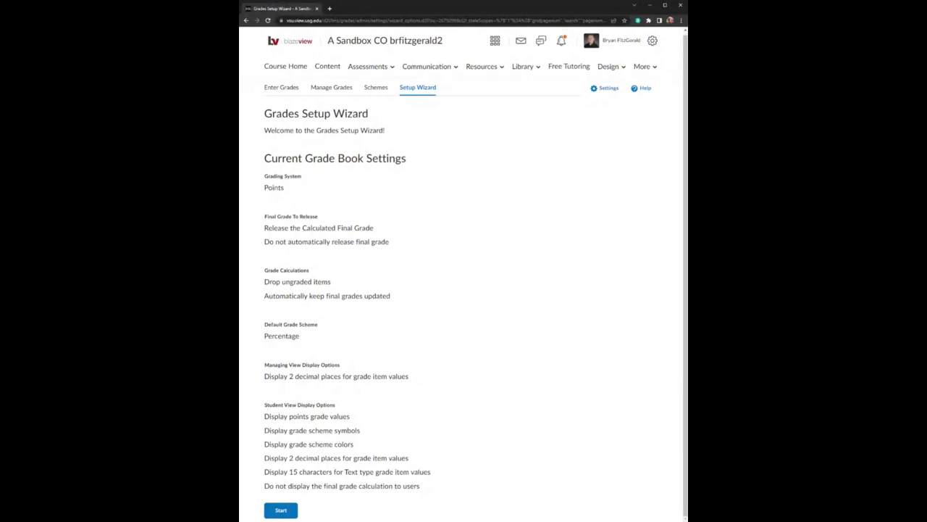
{"action": "left_click", "coordinate": [285, 515]}
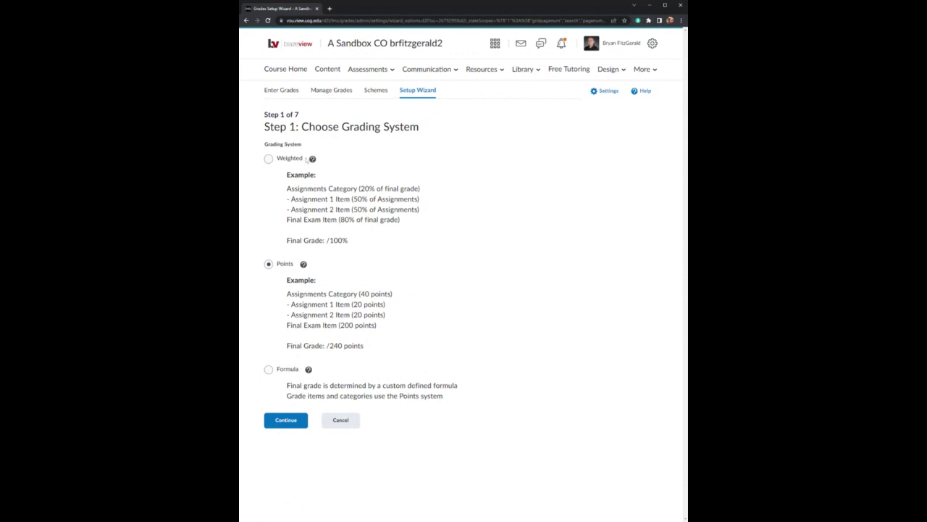
{"action": "left_click", "coordinate": [268, 159]}
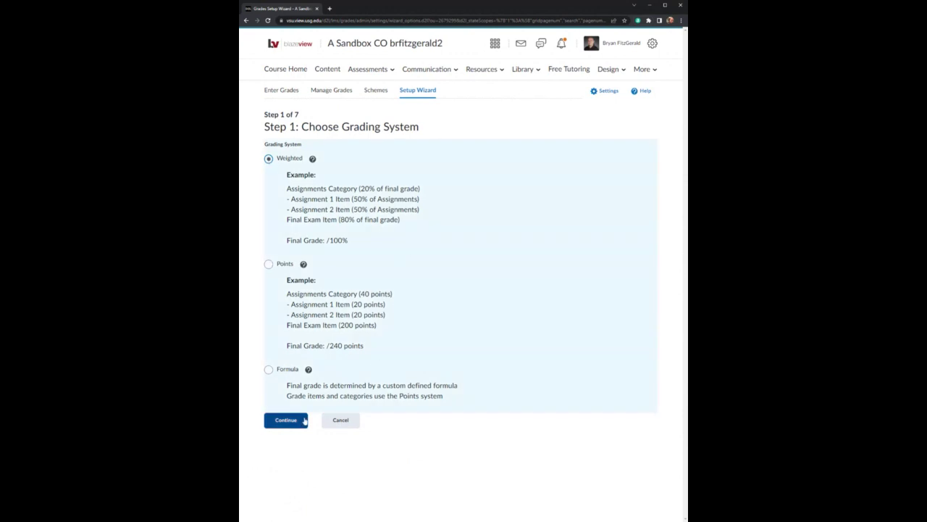
{"action": "left_click", "coordinate": [304, 421]}
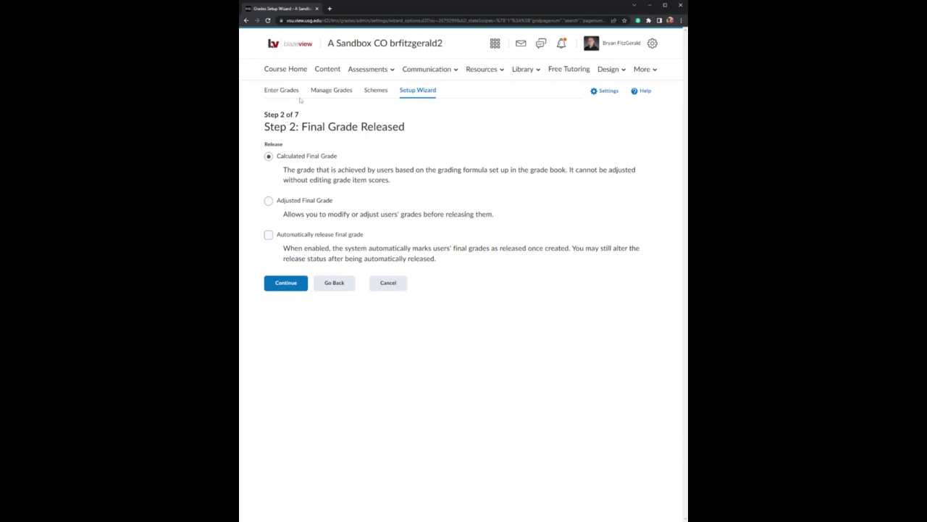
{"action": "left_click", "coordinate": [335, 288]}
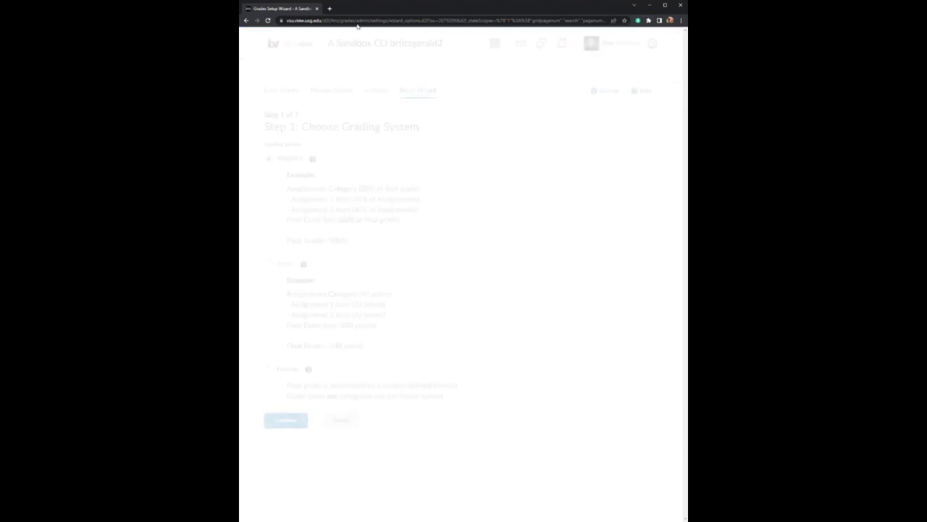
{"action": "left_click", "coordinate": [368, 69]}
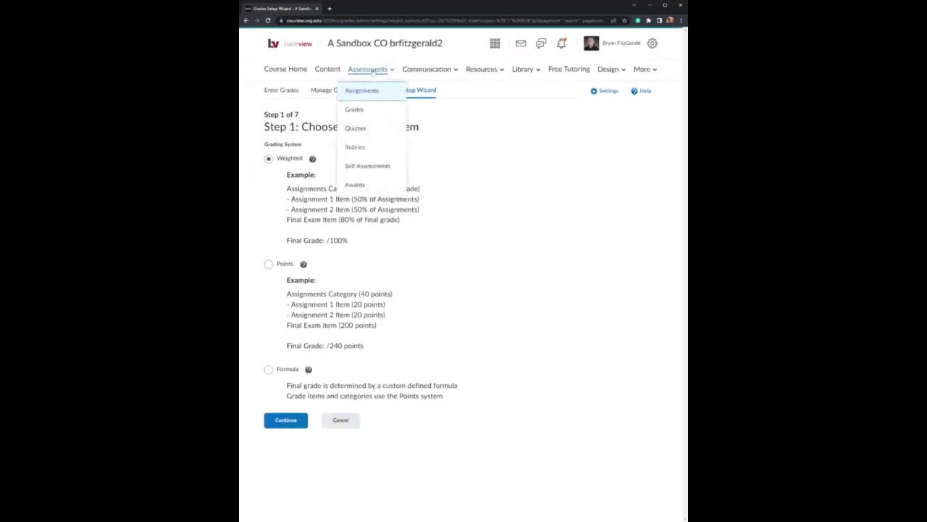
{"action": "left_click", "coordinate": [357, 110]}
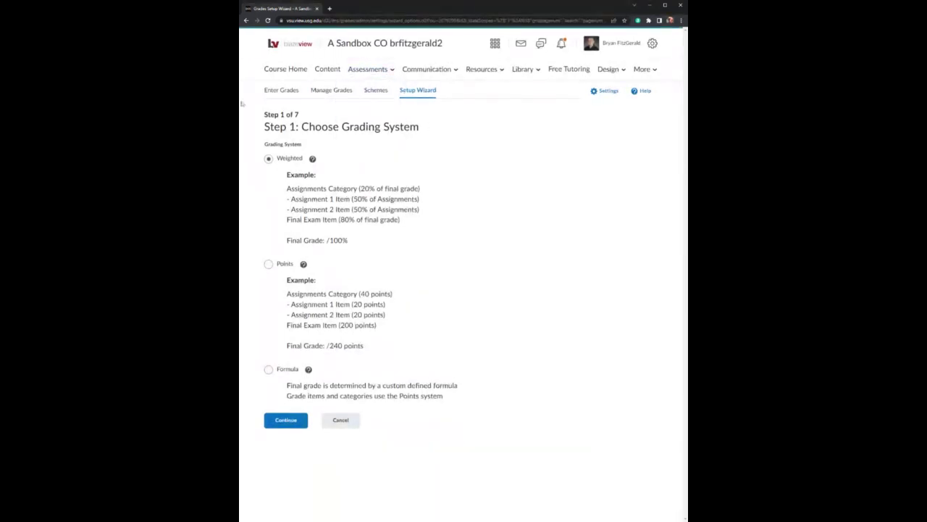
{"action": "left_click", "coordinate": [428, 92]}
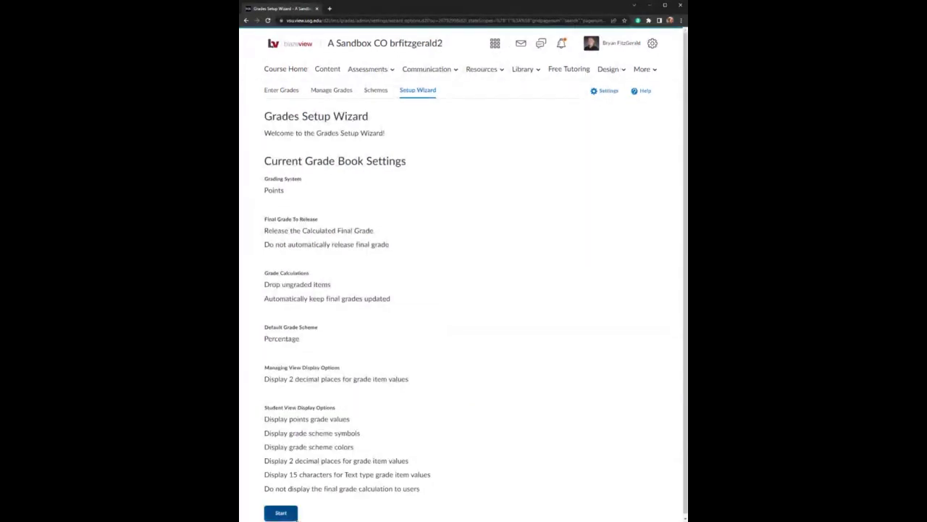
{"action": "scroll", "coordinate": [293, 514], "scroll_direction": "down", "scroll_amount": 1}
{"action": "left_click", "coordinate": [281, 511]}
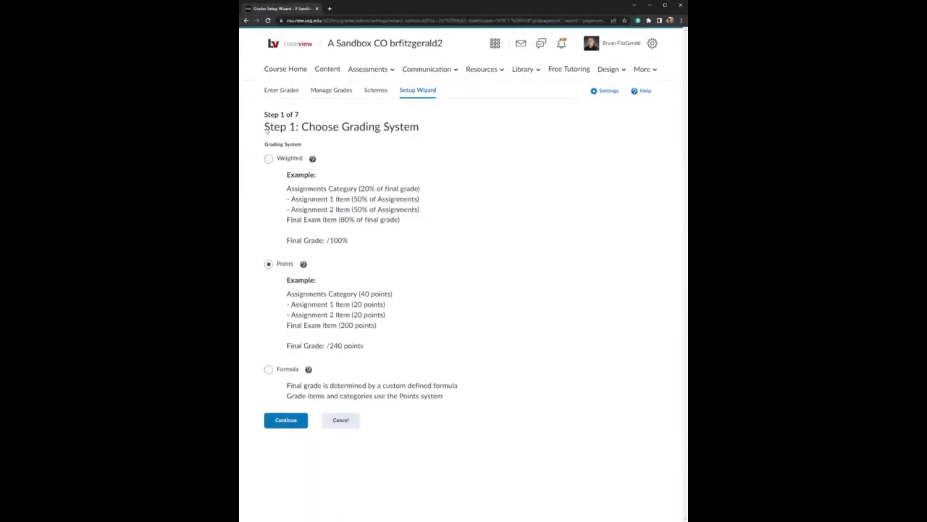
Step: Choose Weighted as the grading system and continue to the final grade release settings
{"action": "left_click_drag", "start_coordinate": [265, 128], "coordinate": [418, 130]}
{"action": "left_click", "coordinate": [268, 158]}
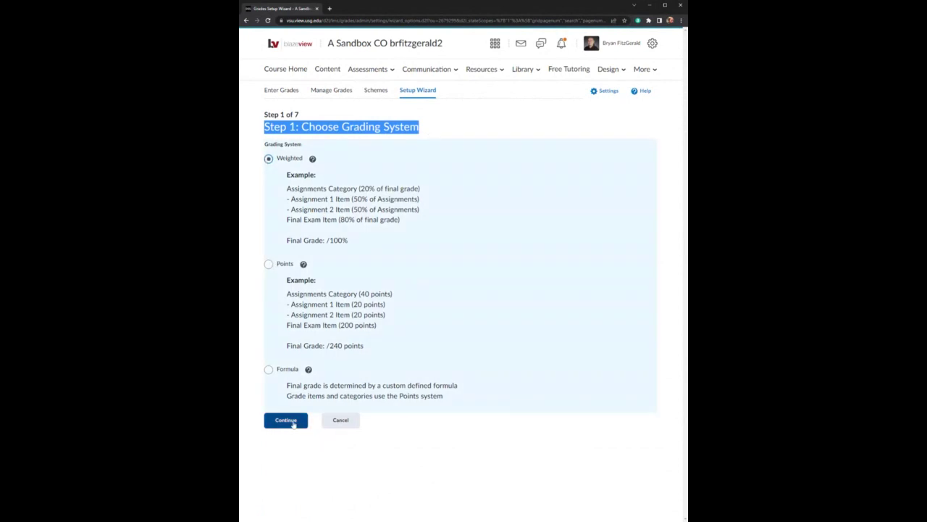
{"action": "left_click", "coordinate": [286, 420]}
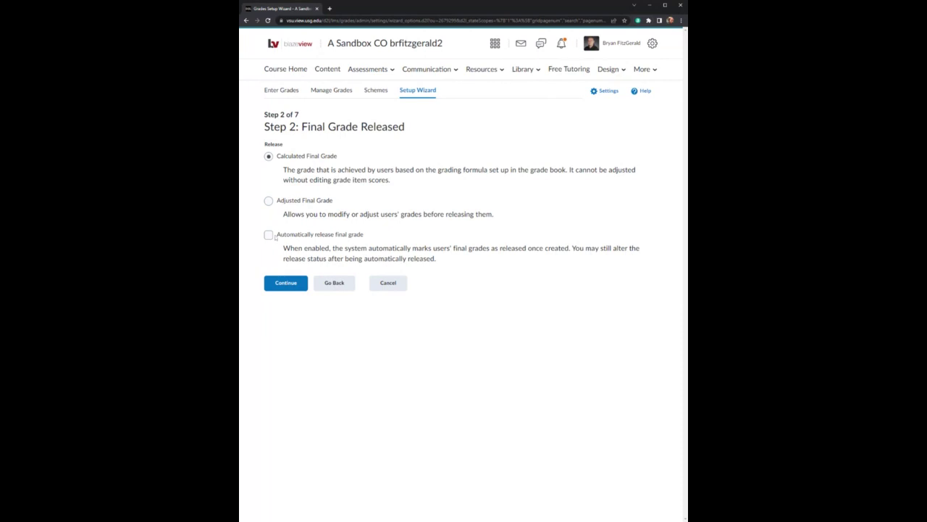
Step: Enable automatic release of the calculated final grade and continue to the grade calculation settings
{"action": "left_click", "coordinate": [268, 234]}
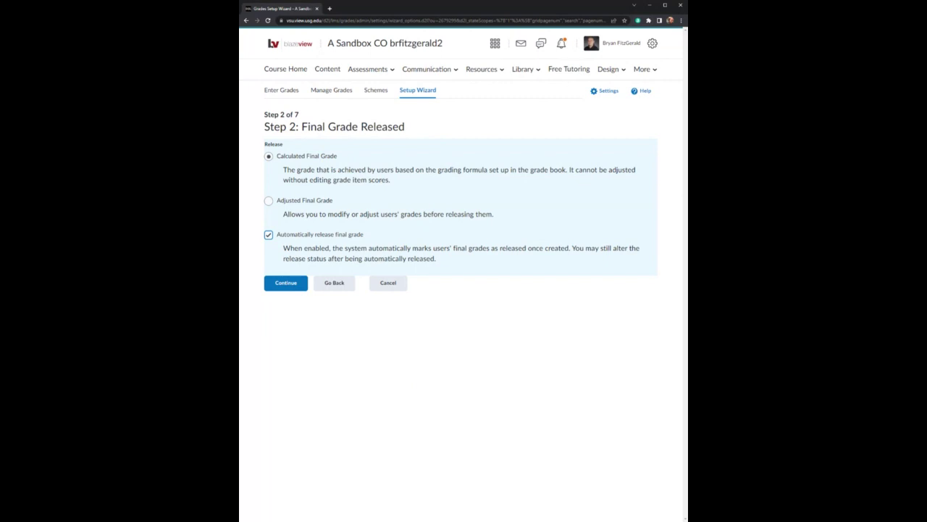
{"action": "left_click", "coordinate": [285, 287]}
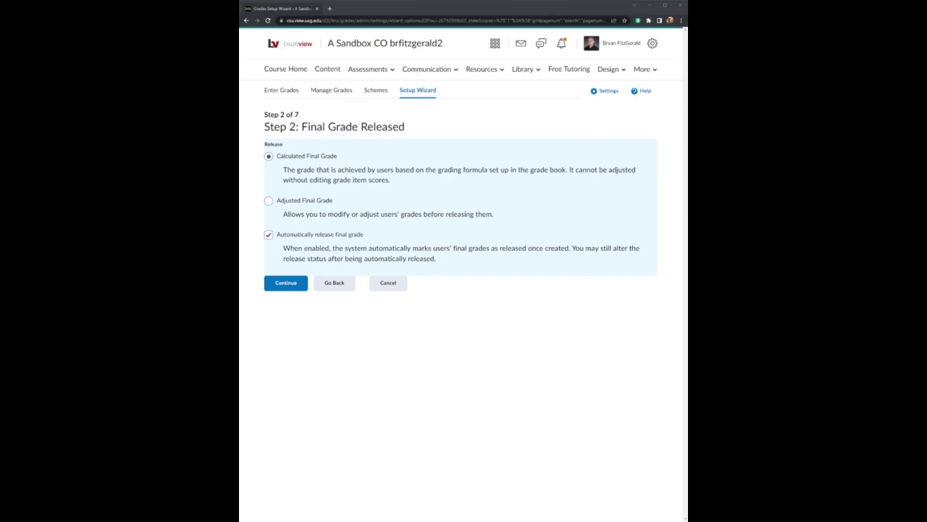
{"action": "left_click", "coordinate": [378, 7]}
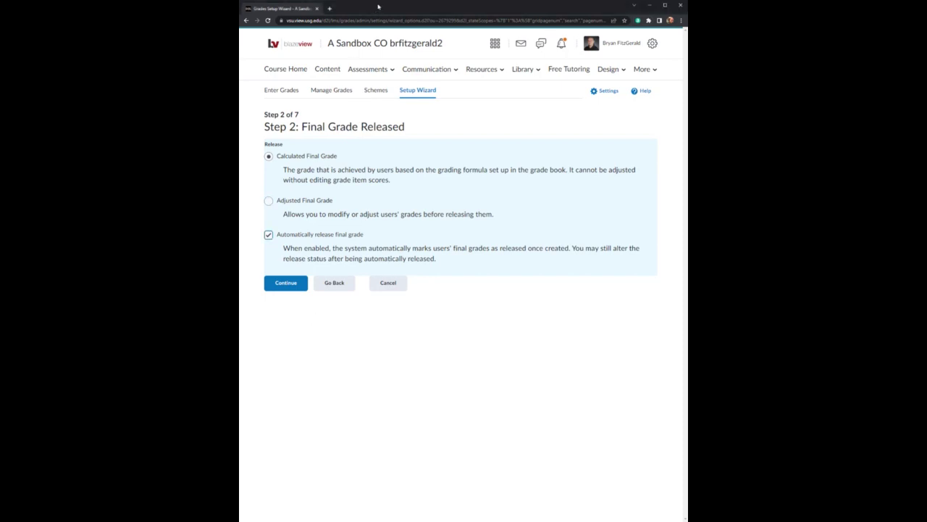
{"action": "left_click", "coordinate": [291, 285]}
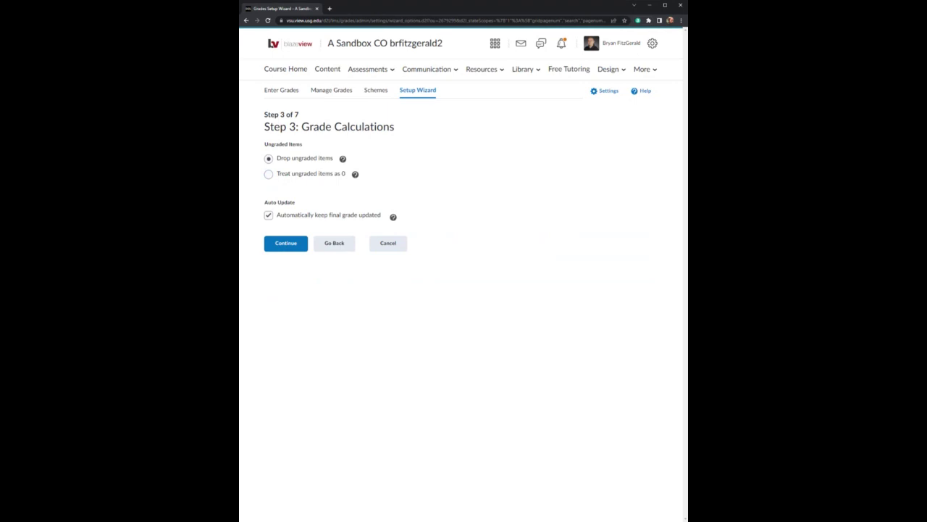
Step: Set ungraded items to be dropped from grade calculations and continue to the default grade scheme
{"action": "left_click", "coordinate": [269, 174]}
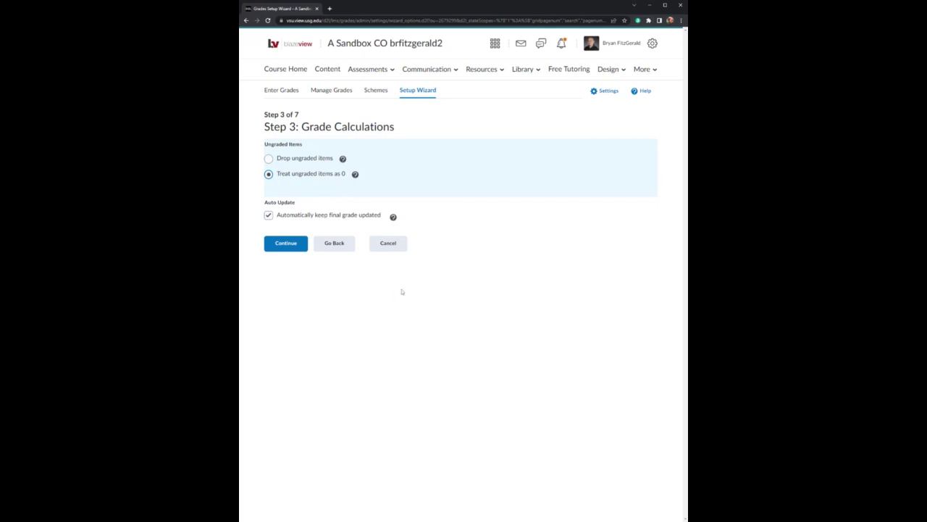
{"action": "left_click", "coordinate": [269, 159]}
{"action": "left_click", "coordinate": [289, 247]}
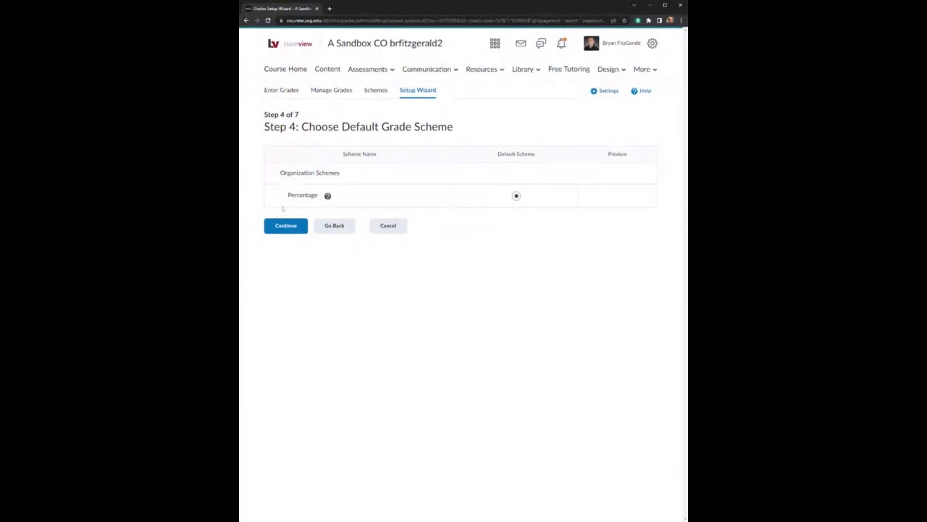
Step: Accept Percentage as the default grade scheme and 2 decimal places for the managing view
{"action": "left_click", "coordinate": [516, 195]}
{"action": "left_click", "coordinate": [273, 225]}
{"action": "left_click", "coordinate": [286, 228]}
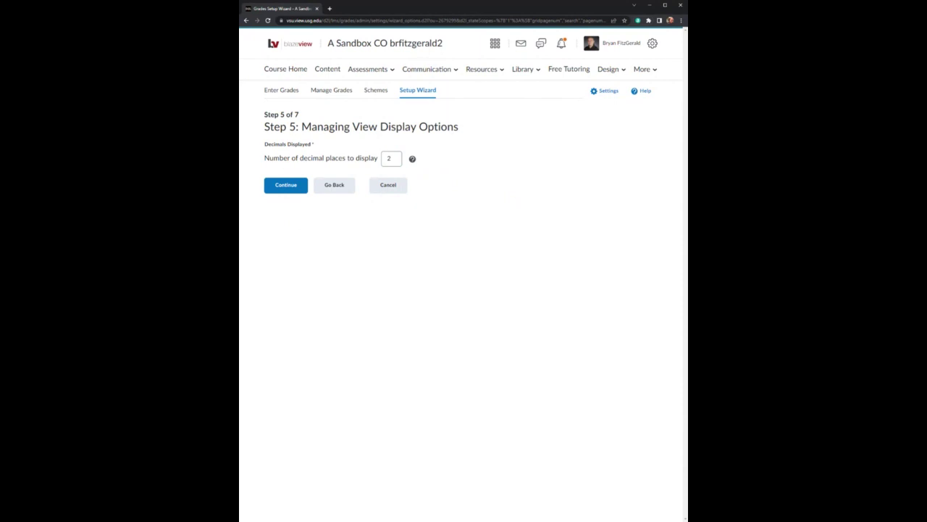
{"action": "left_click", "coordinate": [280, 188]}
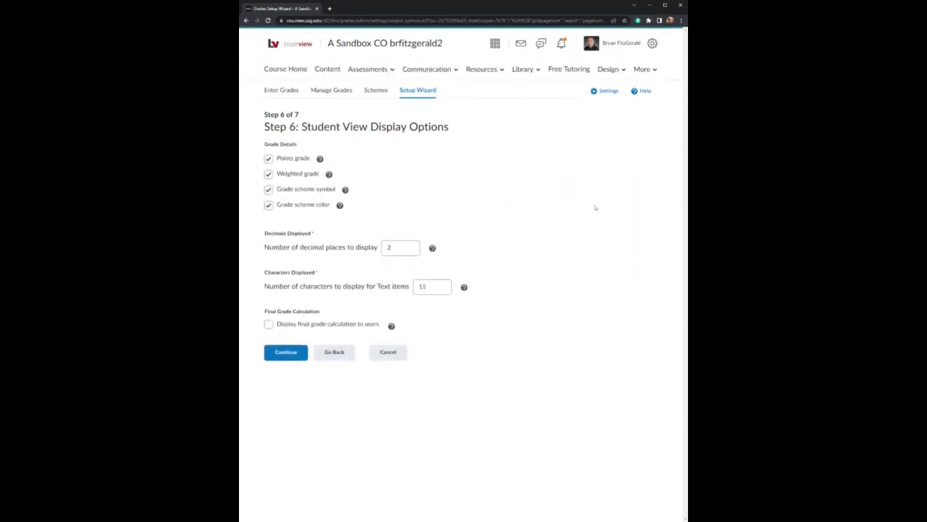
Step: Accept the student view options with all grade details, 2 decimal places and 15 characters for text items
{"action": "left_click", "coordinate": [401, 247]}
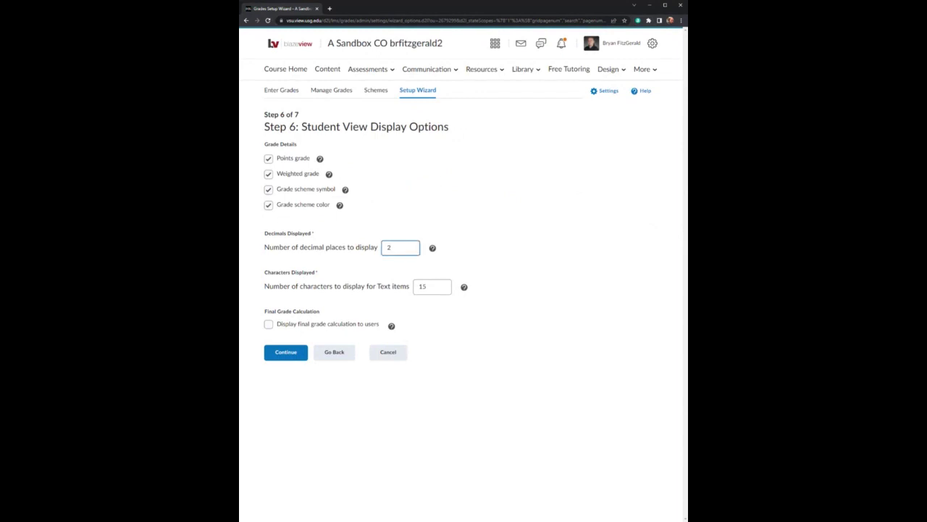
{"action": "left_click_drag", "start_coordinate": [391, 247], "coordinate": [370, 254]}
{"action": "left_click", "coordinate": [395, 247]}
{"action": "double_click", "coordinate": [390, 247]}
{"action": "left_click", "coordinate": [488, 259]}
{"action": "left_click", "coordinate": [397, 247]}
{"action": "left_click", "coordinate": [268, 158]}
{"action": "key", "text": "space"}
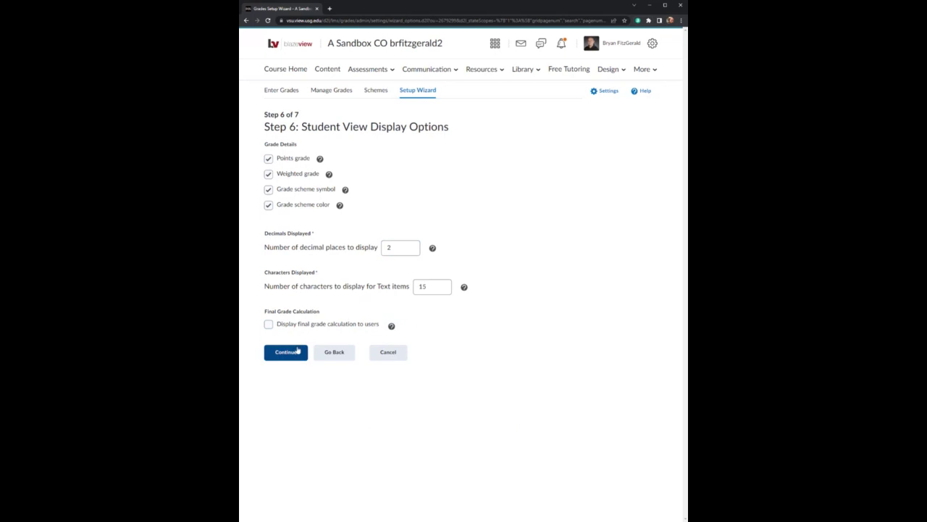
{"action": "left_click_drag", "start_coordinate": [451, 287], "coordinate": [411, 292]}
{"action": "left_click", "coordinate": [287, 355]}
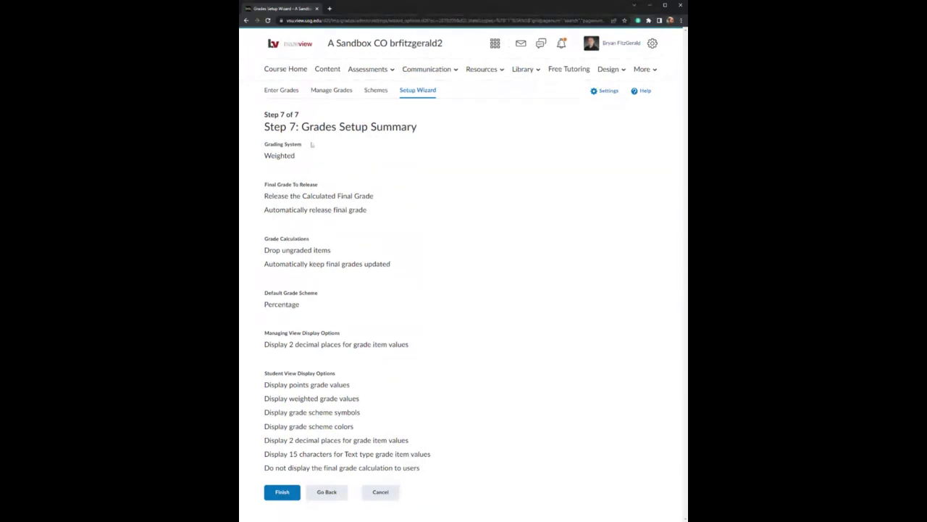
Step: Review the grading system, final grade release and ungraded items in the setup summary and finish the wizard
{"action": "left_click_drag", "start_coordinate": [298, 158], "coordinate": [255, 161]}
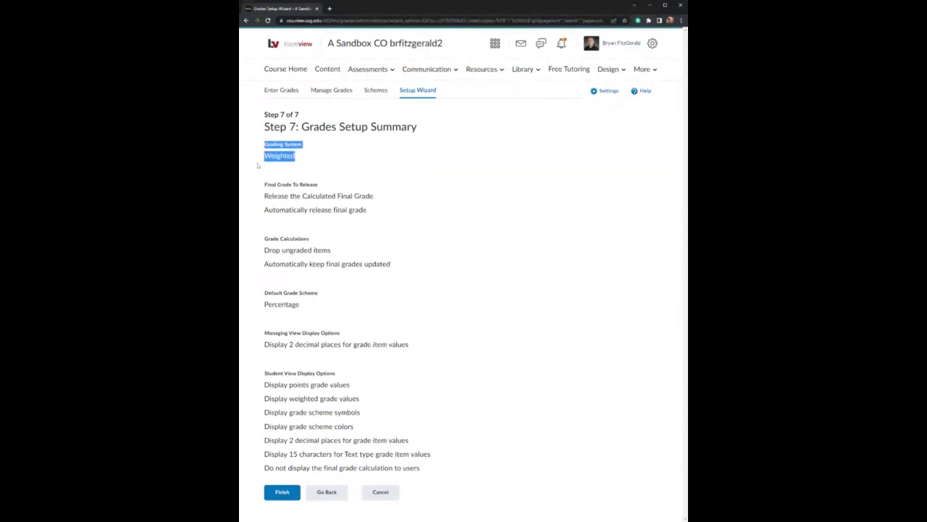
{"action": "left_click_drag", "start_coordinate": [376, 201], "coordinate": [254, 199]}
{"action": "left_click_drag", "start_coordinate": [340, 254], "coordinate": [262, 255]}
{"action": "left_click", "coordinate": [486, 265]}
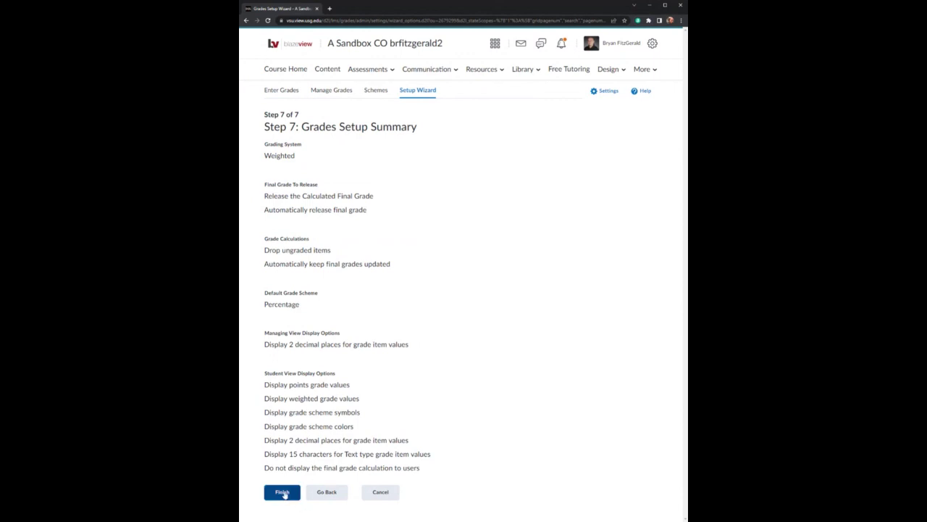
{"action": "left_click", "coordinate": [290, 492]}
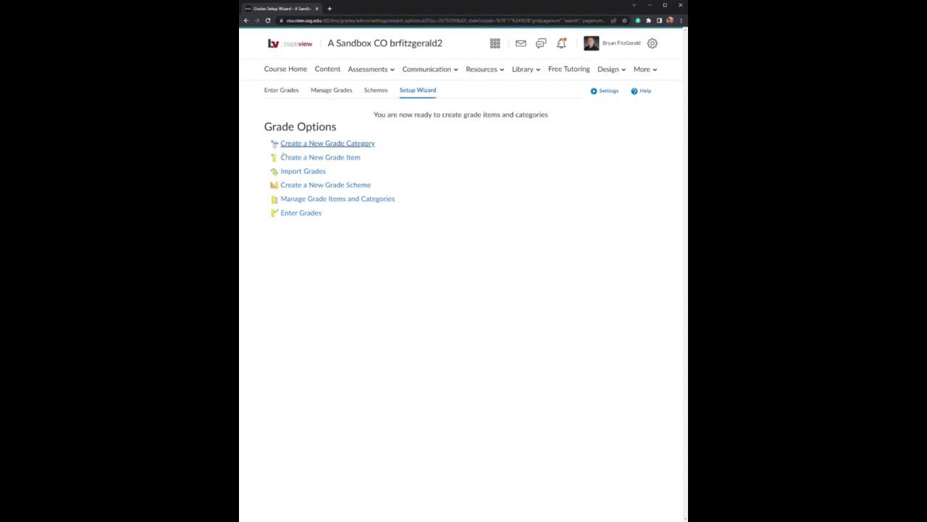
Step: Return to the course's grade book and open the list for managing grade items and categories
{"action": "left_click", "coordinate": [368, 69]}
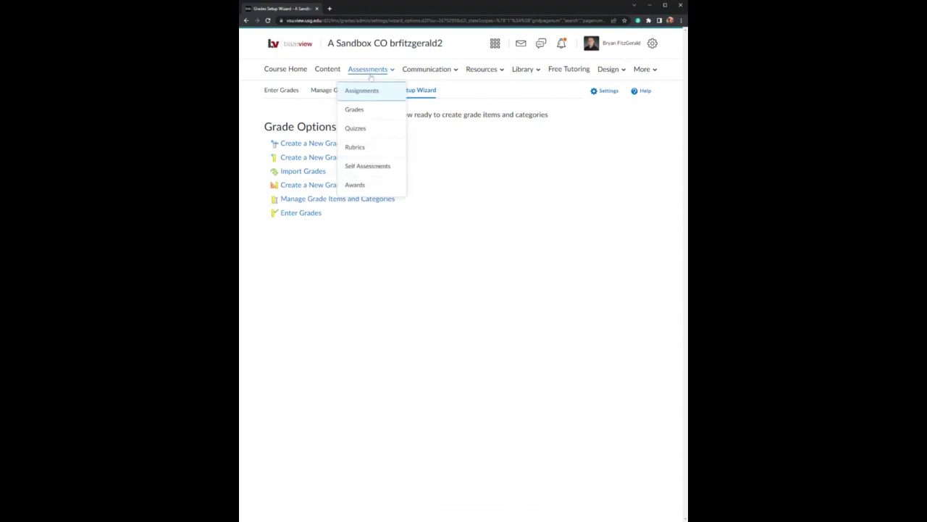
{"action": "left_click", "coordinate": [352, 108]}
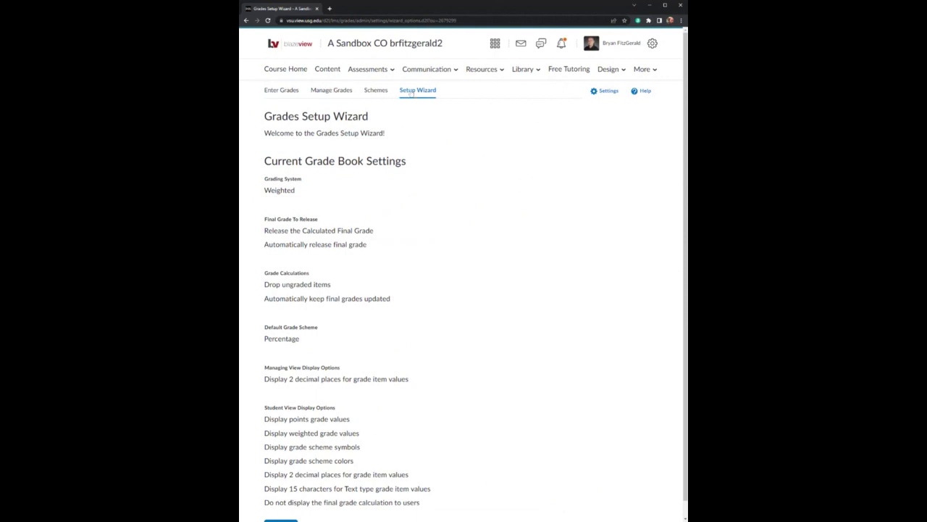
{"action": "left_click", "coordinate": [330, 91]}
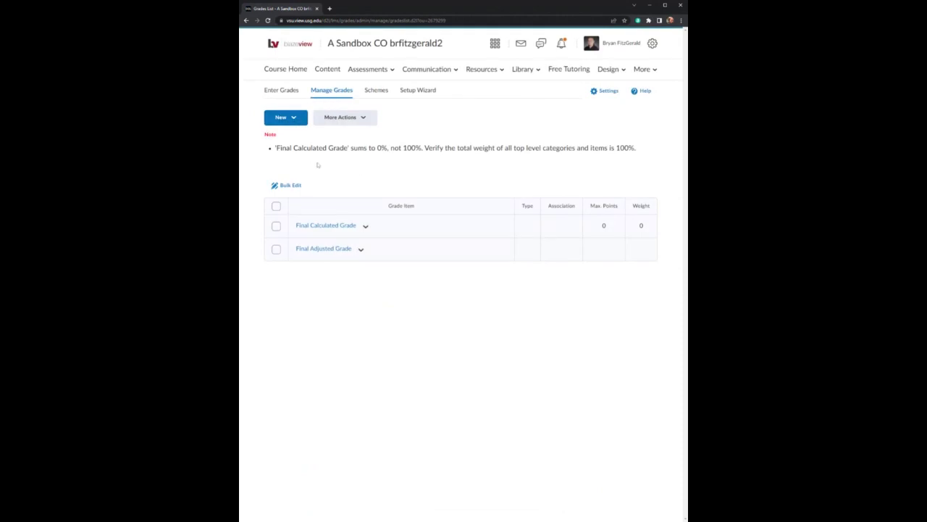
{"action": "left_click", "coordinate": [294, 119]}
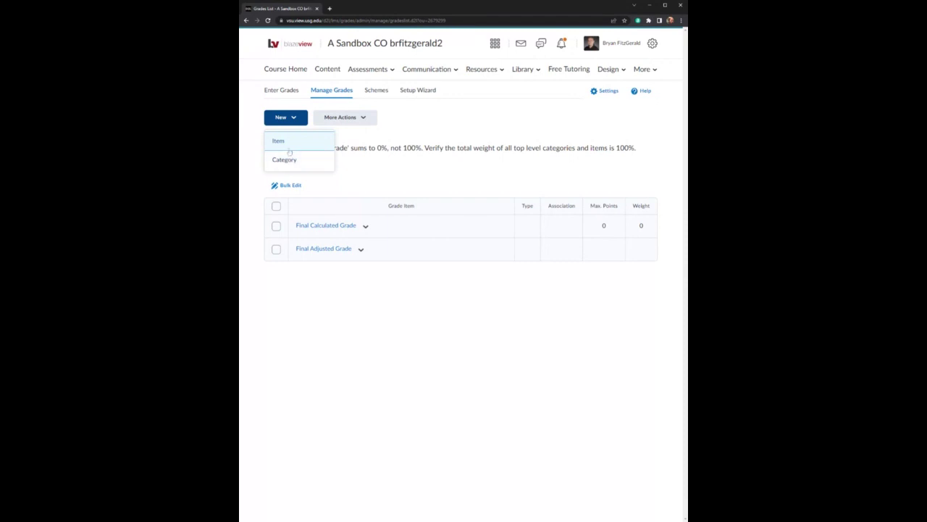
{"action": "left_click", "coordinate": [464, 121]}
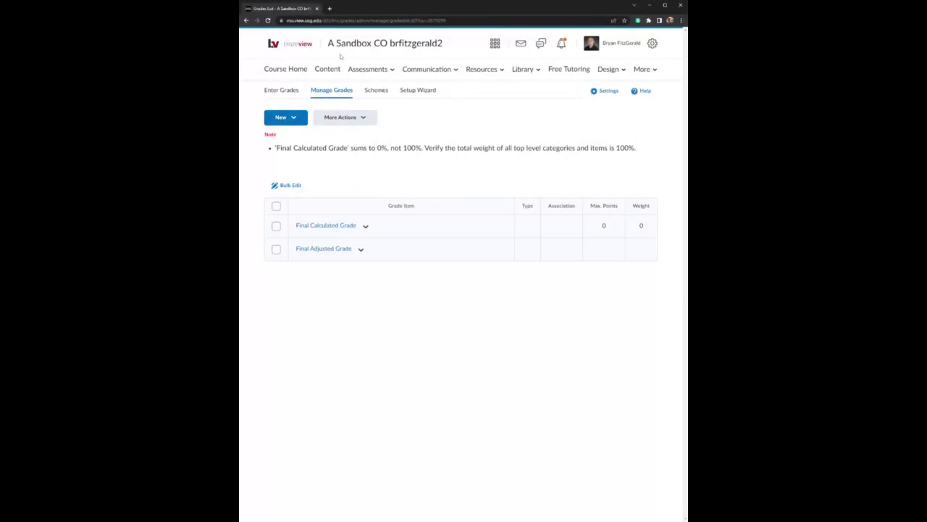
{"action": "left_click", "coordinate": [367, 69]}
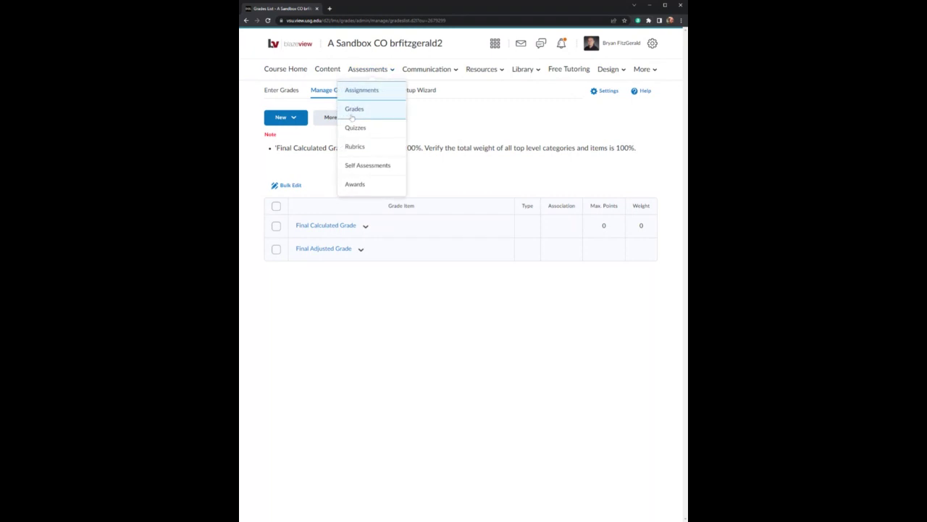
{"action": "left_click", "coordinate": [474, 116]}
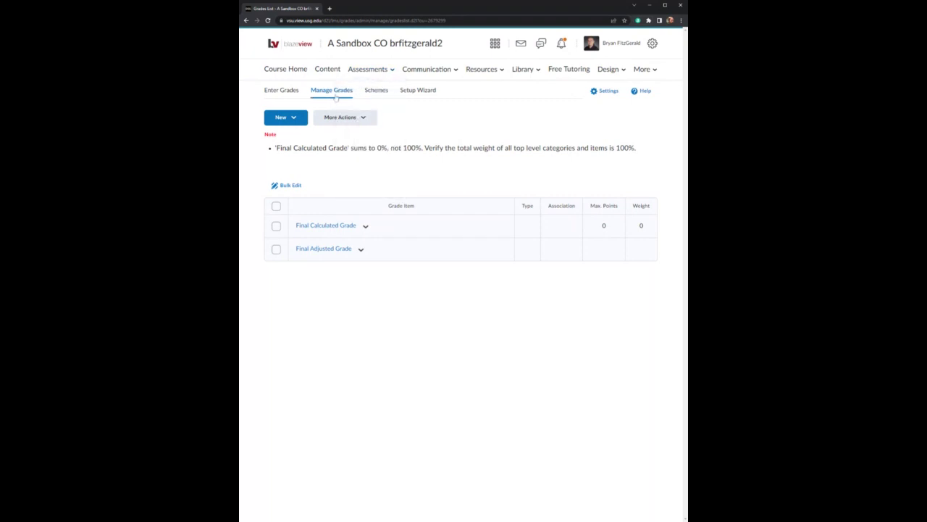
{"action": "left_click", "coordinate": [338, 93]}
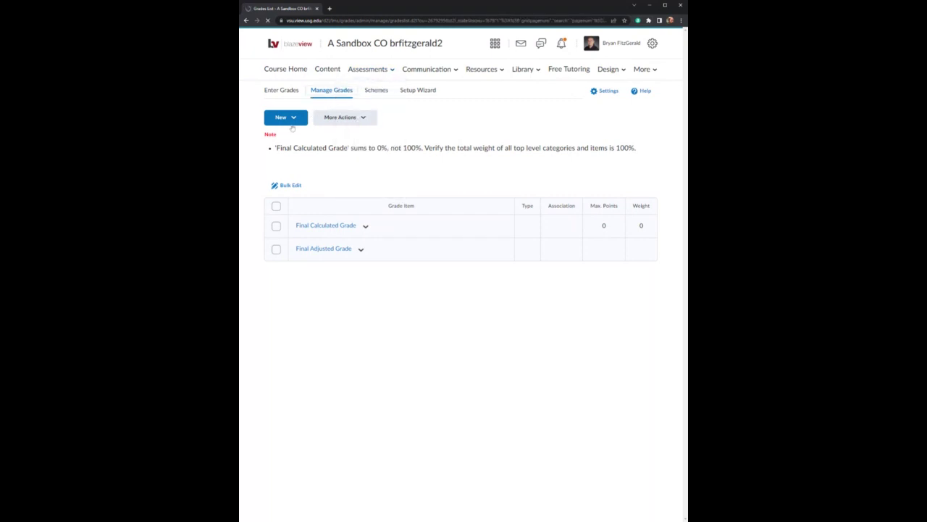
Step: Start a new grade category named Quizzes and keep its weight at 10
{"action": "left_click", "coordinate": [299, 120]}
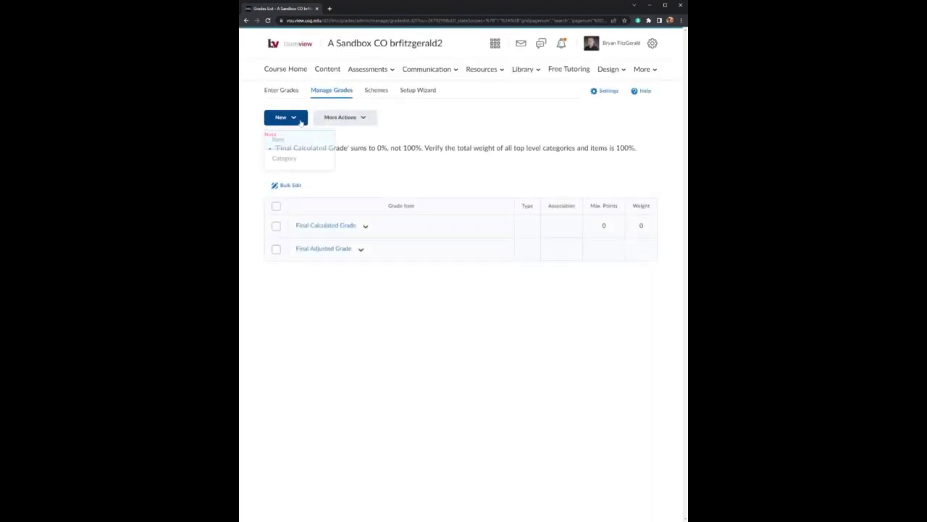
{"action": "left_click", "coordinate": [292, 163]}
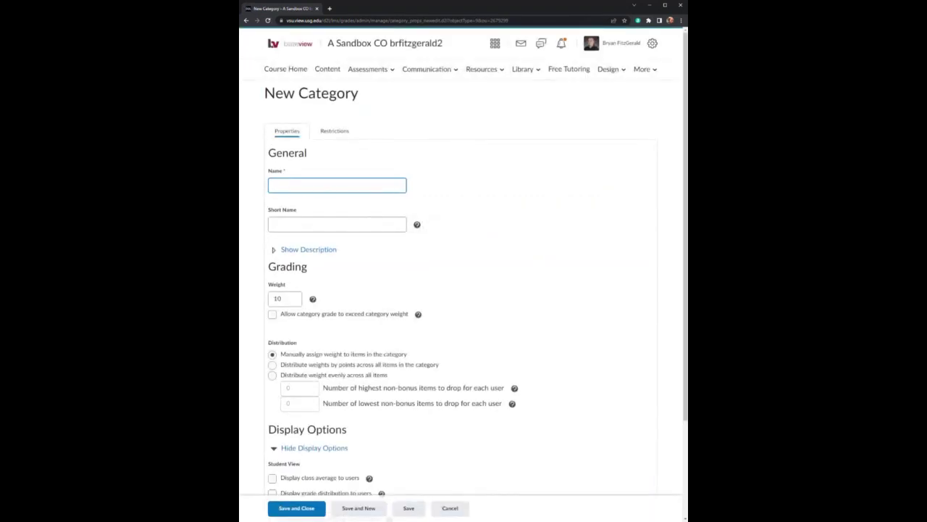
{"action": "type", "text": "Quizzes"}
{"action": "left_click_drag", "start_coordinate": [294, 298], "coordinate": [260, 301]}
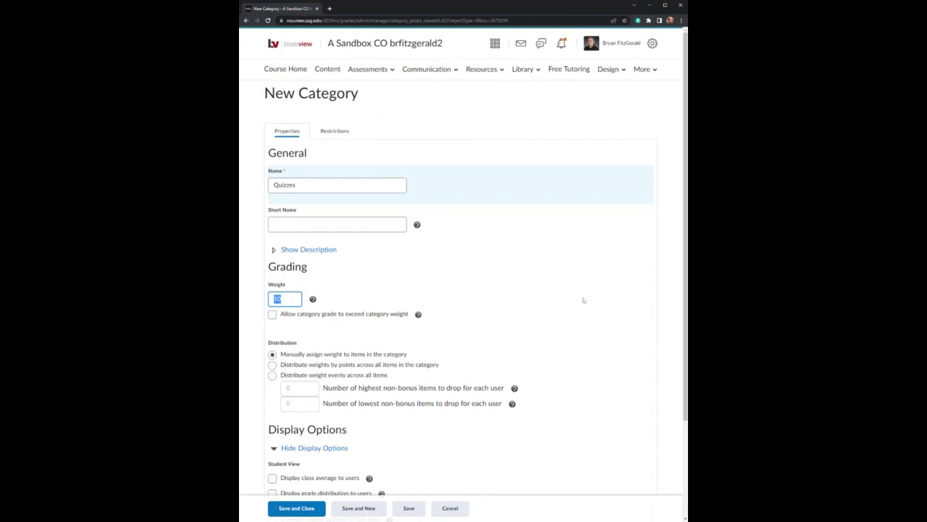
{"action": "left_click", "coordinate": [576, 341]}
{"action": "scroll", "coordinate": [500, 337], "scroll_direction": "down", "scroll_amount": 3}
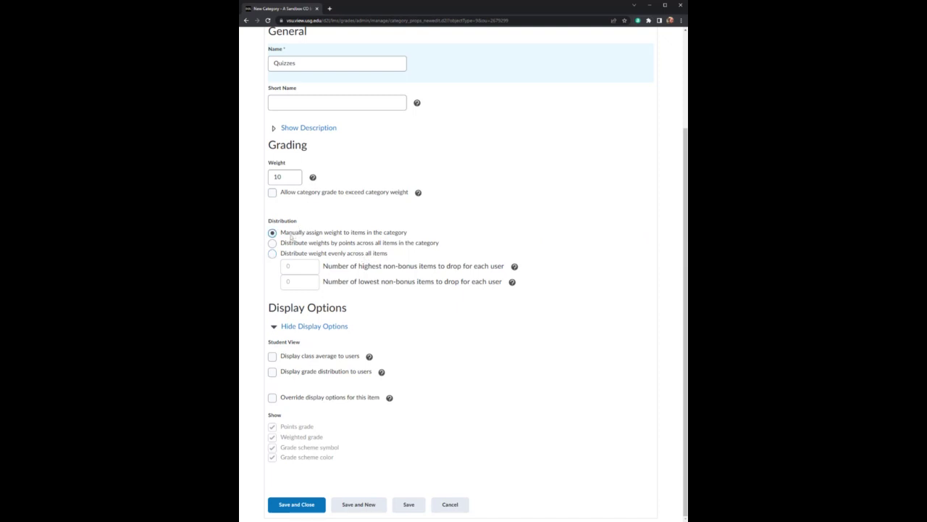
Step: Distribute the Quizzes category's weight evenly across all its items
{"action": "left_click", "coordinate": [286, 177]}
{"action": "key", "text": "ctrl+a"}
{"action": "left_click", "coordinate": [272, 254]}
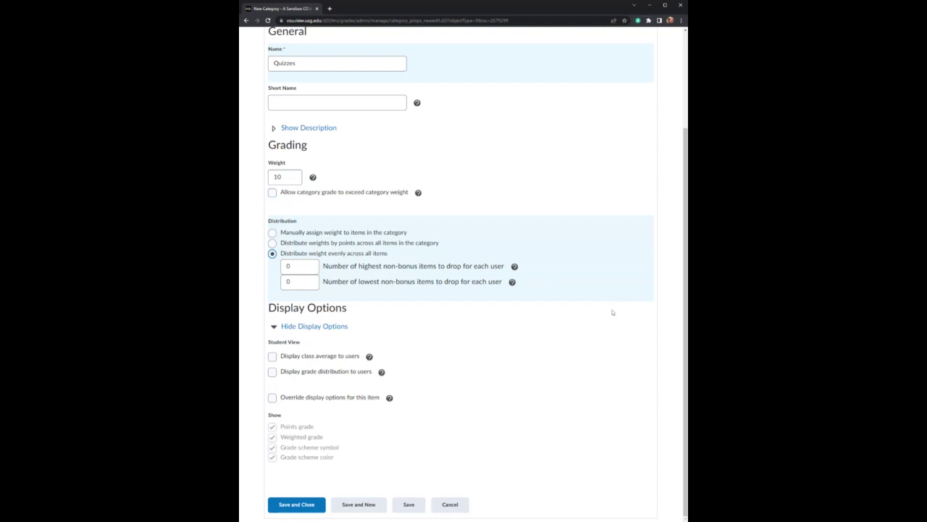
Step: Try dropping the 2 lowest non-bonus items per user in the Quizzes category and set the number back to 0
{"action": "key", "text": "Tab"}
{"action": "left_click", "coordinate": [347, 215]}
{"action": "left_click", "coordinate": [300, 281]}
{"action": "left_click", "coordinate": [281, 346]}
{"action": "left_click", "coordinate": [300, 284]}
{"action": "double_click", "coordinate": [287, 282]}
{"action": "type", "text": "2"}
{"action": "type", "text": "0"}
{"action": "left_click", "coordinate": [567, 350]}
Step: Save the Quizzes category and start another new category named Assignments
{"action": "scroll", "coordinate": [458, 370], "scroll_direction": "up", "scroll_amount": 3}
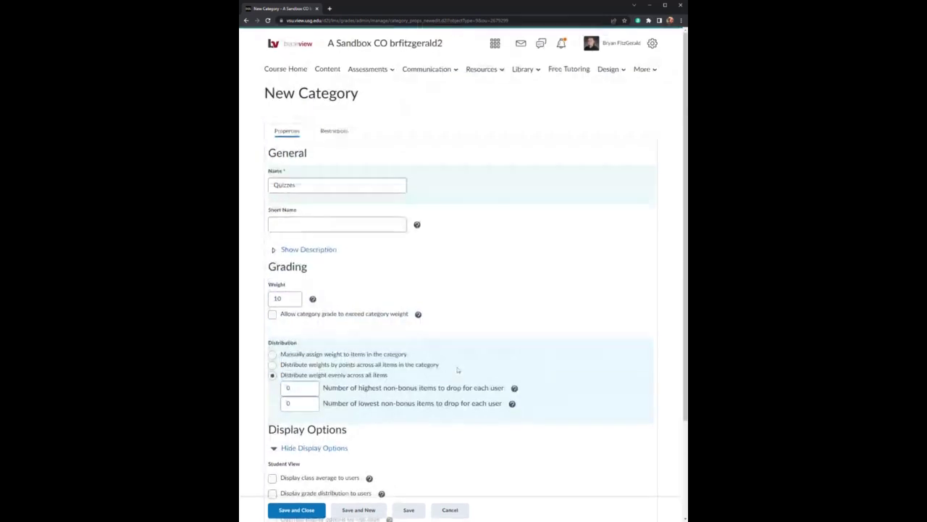
{"action": "scroll", "coordinate": [437, 334], "scroll_direction": "down", "scroll_amount": 3}
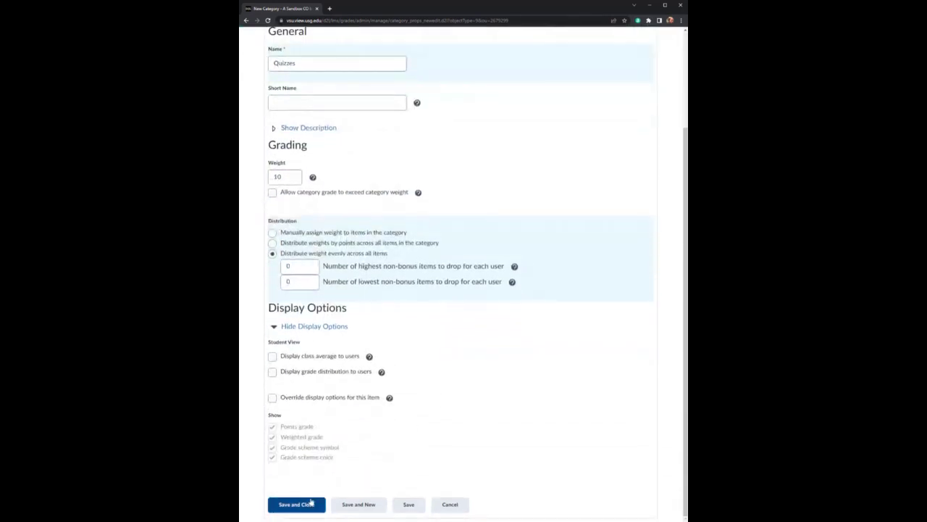
{"action": "left_click", "coordinate": [355, 507]}
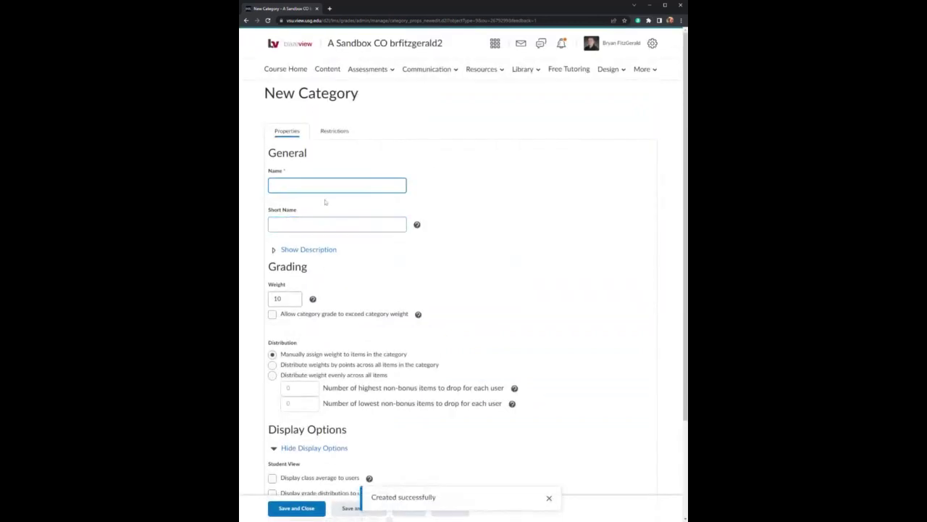
{"action": "type", "text": "Assignm"}
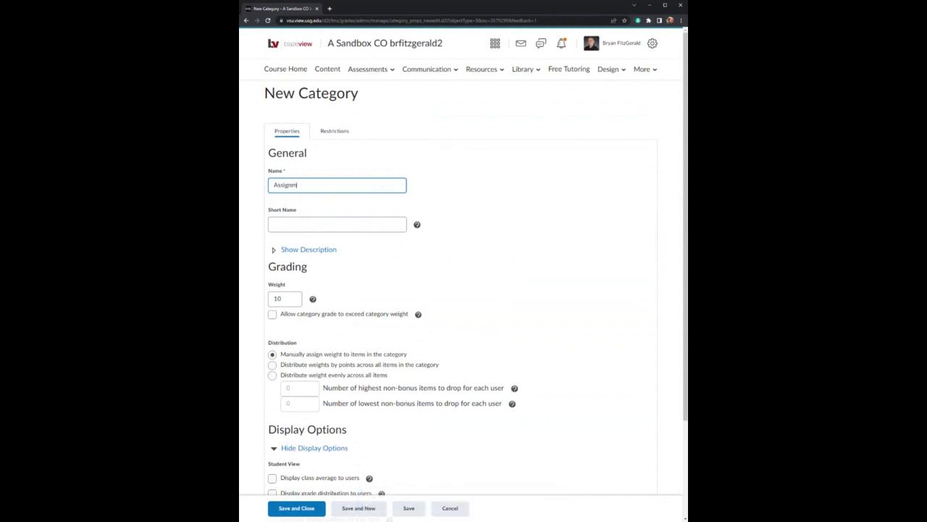
{"action": "type", "text": "ents"}
Step: Set the weight of the Assignments category to 40
{"action": "key", "text": "Tab"}
{"action": "key", "text": "Tab"}
{"action": "key", "text": "Tab"}
{"action": "key", "text": "Tab"}
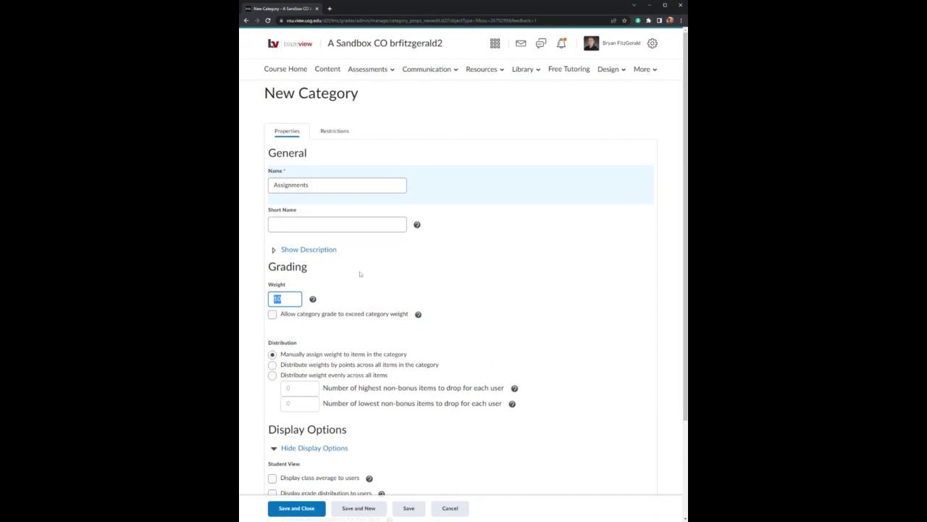
{"action": "type", "text": "40"}
{"action": "left_click", "coordinate": [614, 382]}
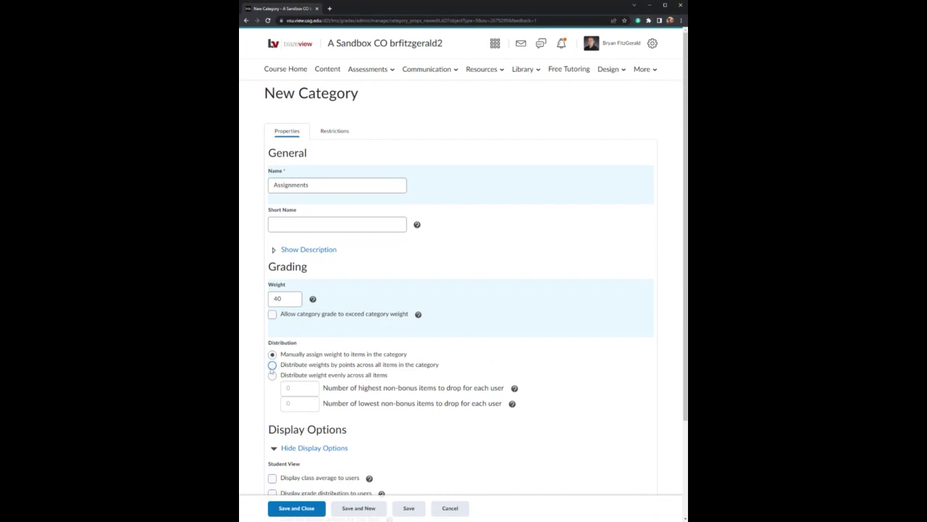
Step: Distribute the Assignments category's weights by points across all its items, then save the category and return to the grades list
{"action": "left_click", "coordinate": [272, 366]}
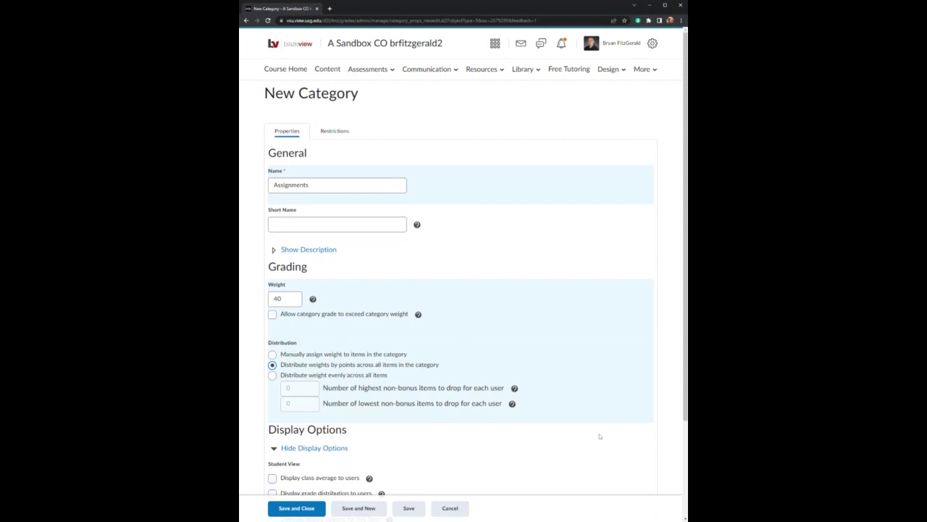
{"action": "left_click_drag", "start_coordinate": [686, 348], "coordinate": [681, 438]}
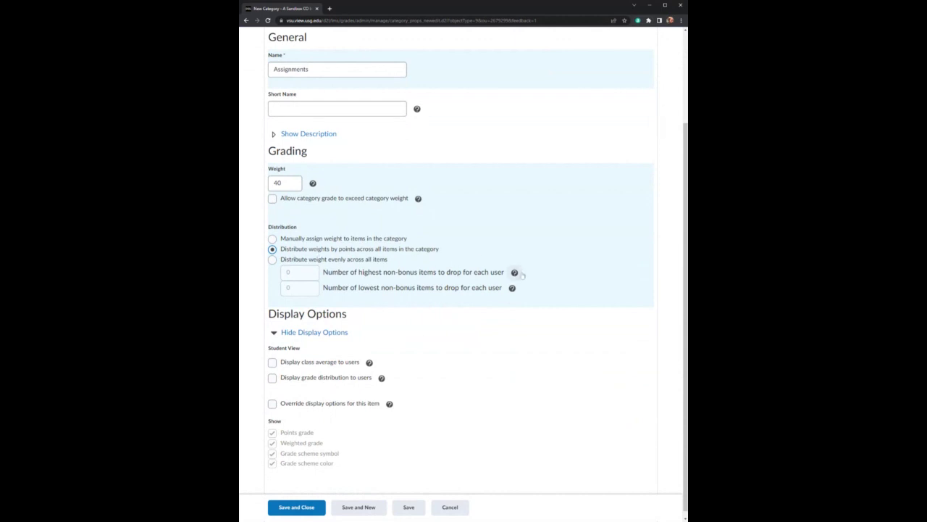
{"action": "left_click", "coordinate": [299, 505]}
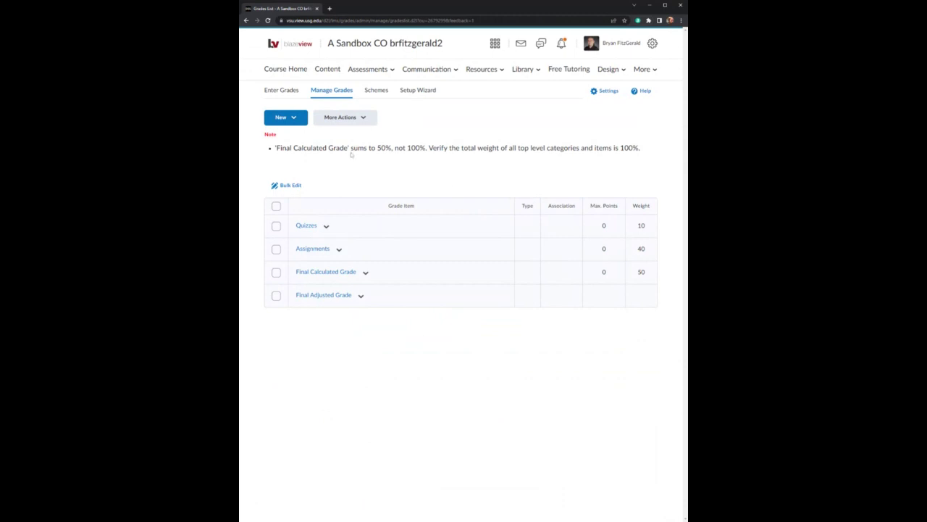
Step: Start a new numeric grade item named Quiz 1
{"action": "left_click", "coordinate": [295, 120]}
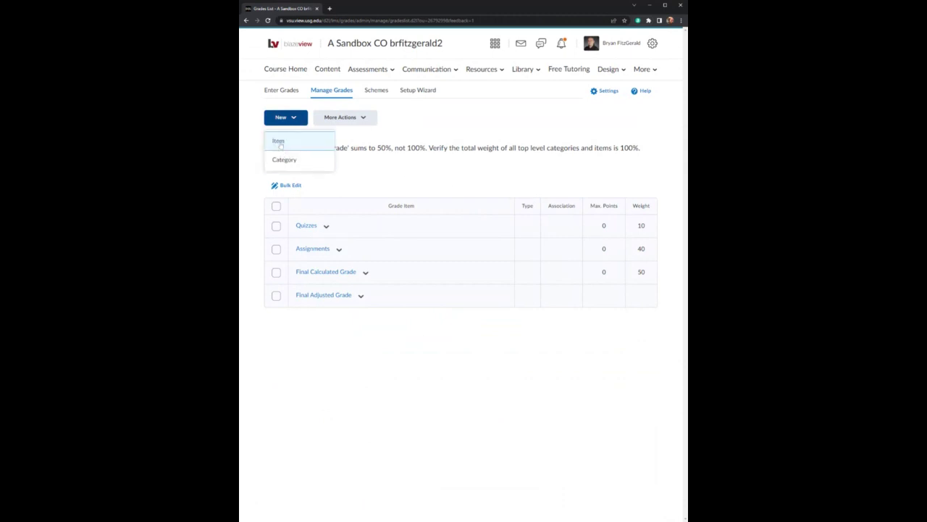
{"action": "left_click", "coordinate": [280, 142]}
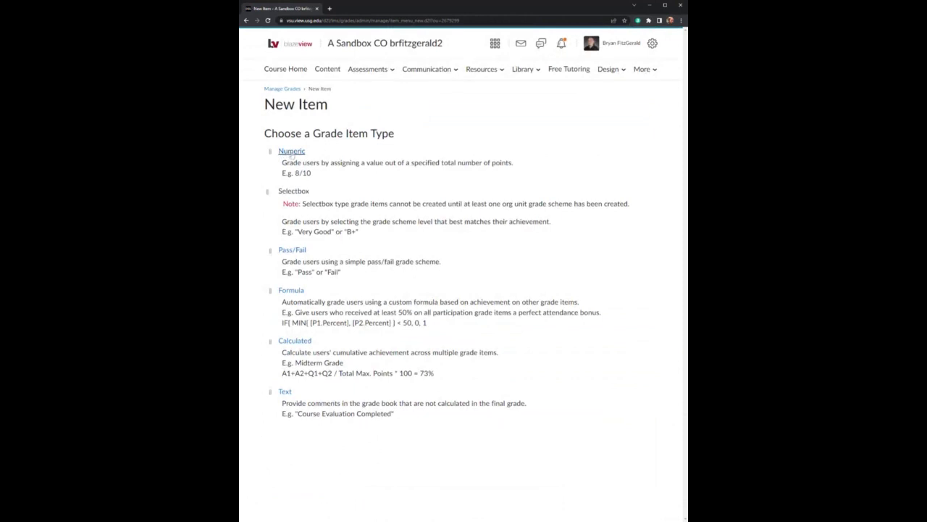
{"action": "left_click", "coordinate": [292, 152]}
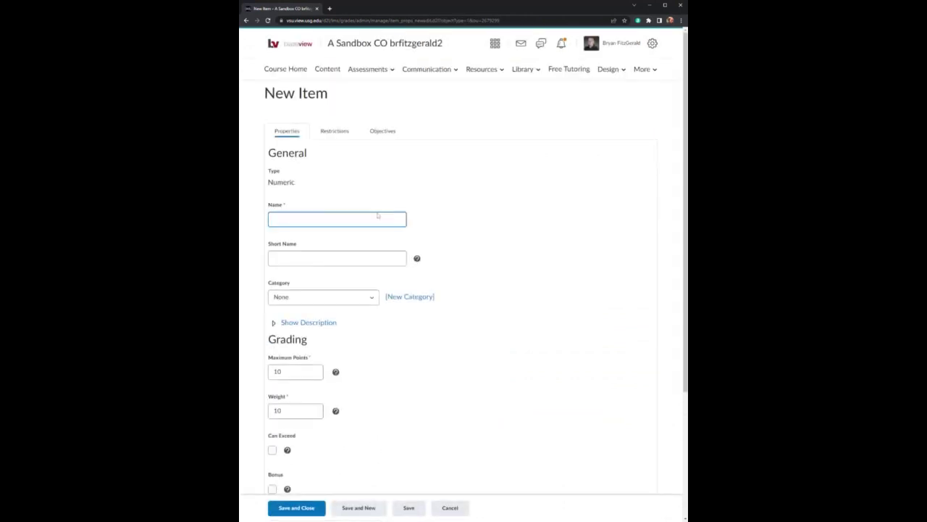
{"action": "type", "text": "Quiz 1"}
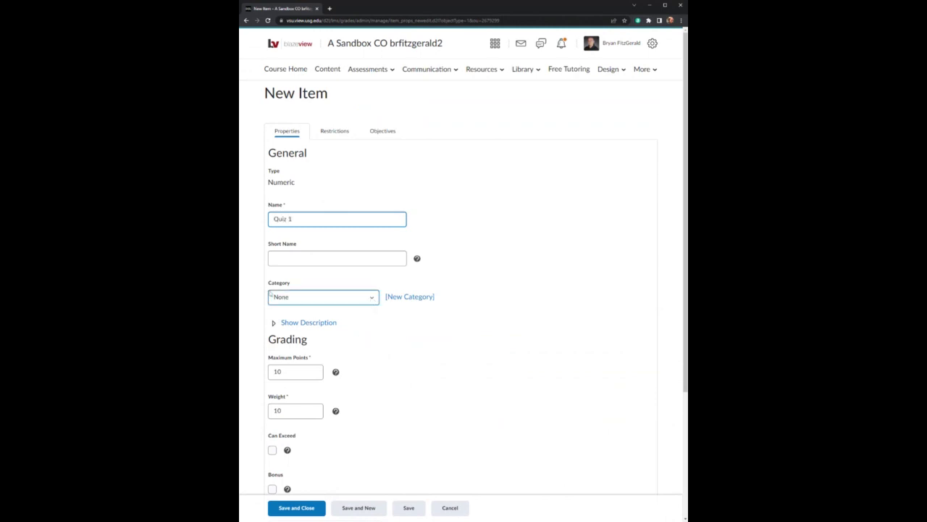
Step: Assign Quiz 1 to the Quizzes category and set its maximum points to 100
{"action": "left_click", "coordinate": [364, 304]}
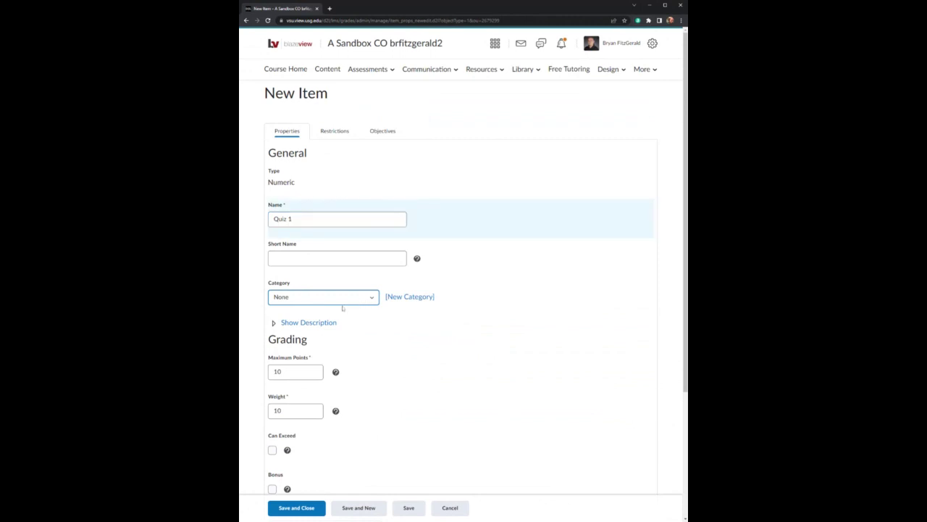
{"action": "left_click", "coordinate": [393, 368]}
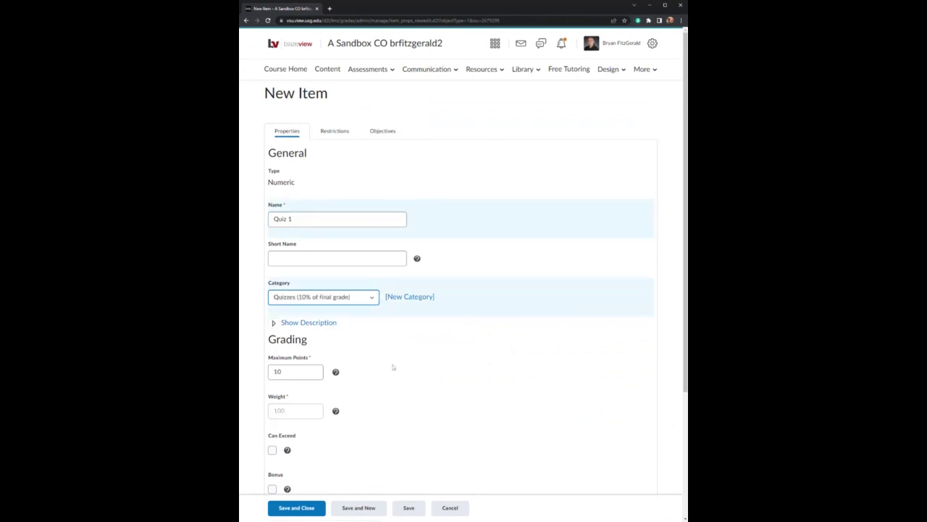
{"action": "scroll", "coordinate": [424, 385], "scroll_direction": "down", "scroll_amount": 3}
{"action": "left_click", "coordinate": [289, 203]}
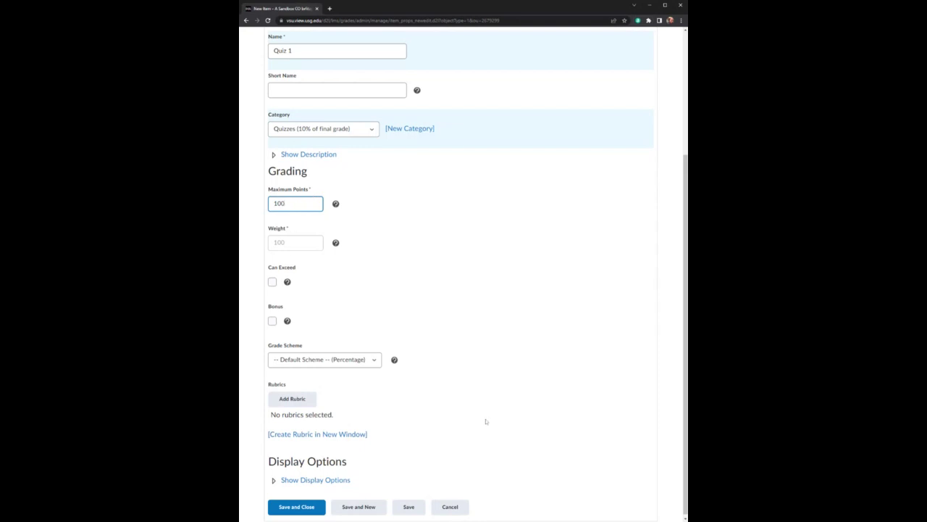
{"action": "scroll", "coordinate": [517, 355], "scroll_direction": "down", "scroll_amount": 1}
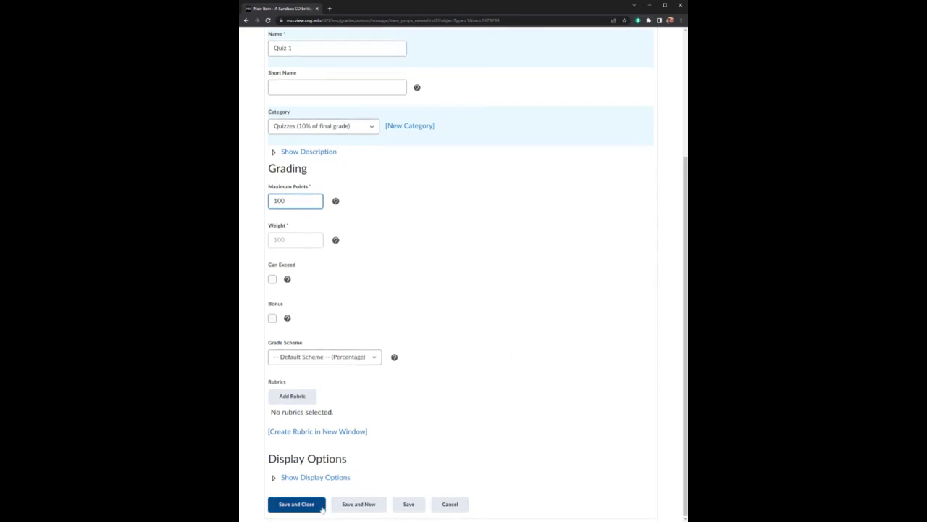
Step: Save Quiz 1 and start another numeric item named Quiz 2 with 100 maximum points
{"action": "left_click", "coordinate": [358, 508]}
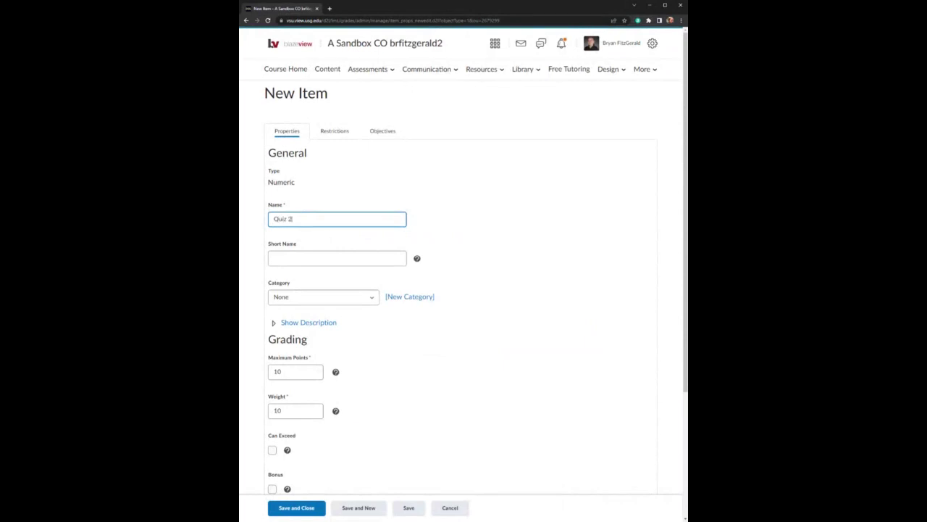
{"action": "left_click", "coordinate": [308, 372]}
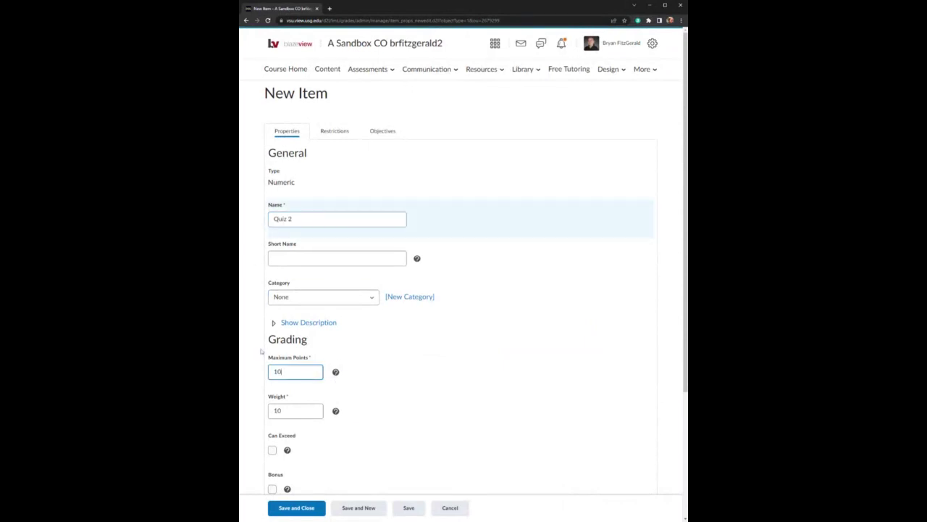
{"action": "type", "text": "0"}
{"action": "scroll", "coordinate": [451, 412], "scroll_direction": "down", "scroll_amount": 1}
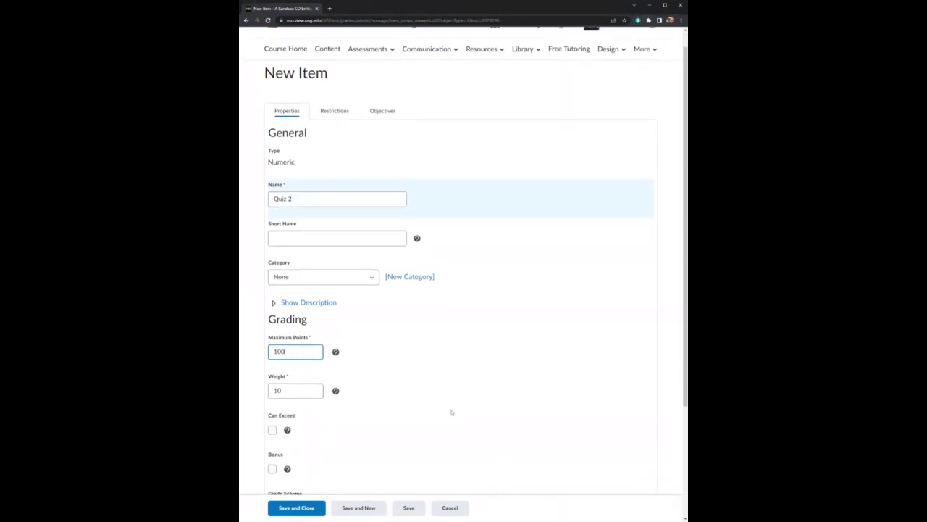
Step: Enter a weight of 10 for Quiz 2 and assign the item to the Quizzes category
{"action": "scroll", "coordinate": [452, 412], "scroll_direction": "down", "scroll_amount": 3}
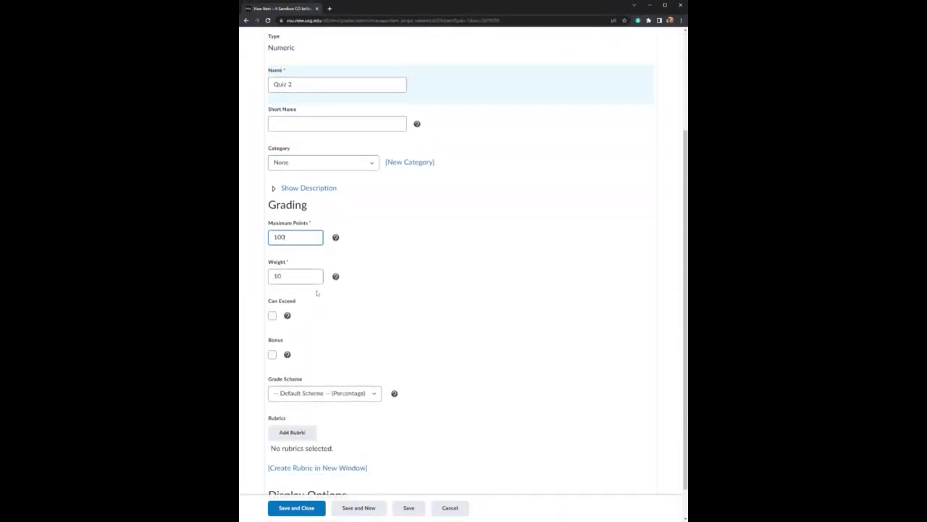
{"action": "left_click", "coordinate": [278, 276]}
{"action": "double_click", "coordinate": [279, 276]}
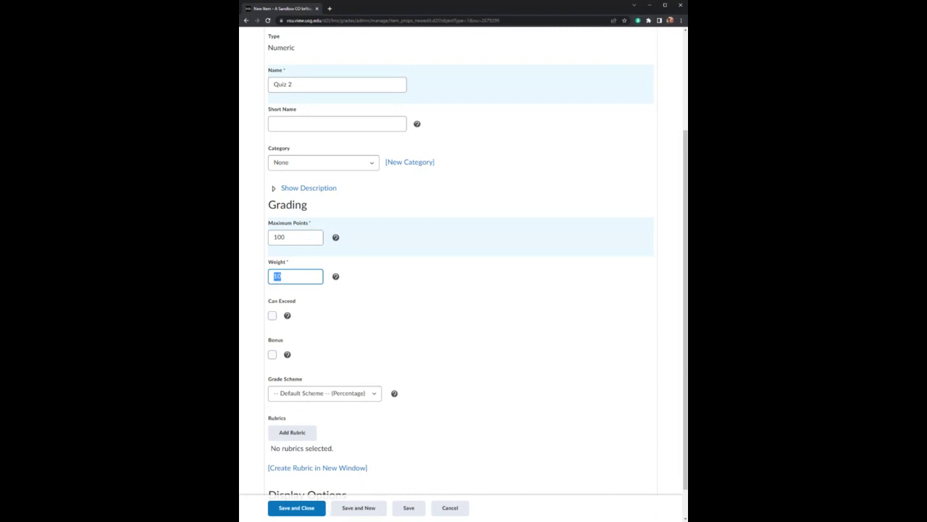
{"action": "type", "text": "10"}
{"action": "left_click", "coordinate": [339, 165]}
{"action": "left_click", "coordinate": [321, 188]}
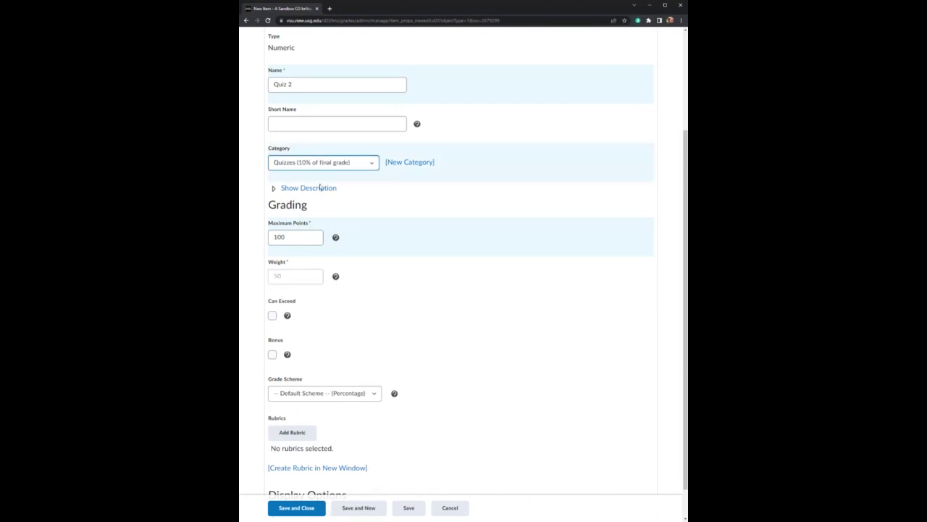
Step: Check Quiz 2's weight within the Quizzes category, then save the item and return to the grades list
{"action": "double_click", "coordinate": [279, 277]}
{"action": "left_click", "coordinate": [281, 281]}
{"action": "double_click", "coordinate": [286, 281]}
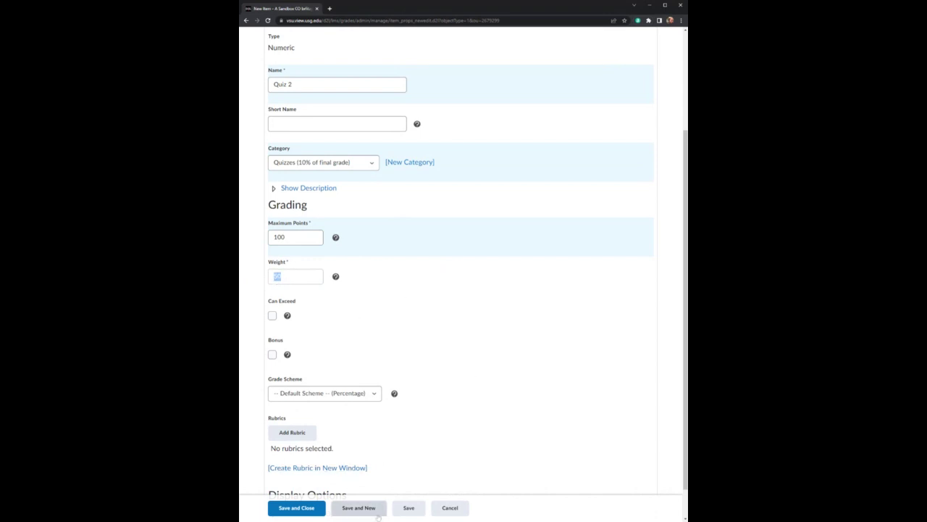
{"action": "left_click", "coordinate": [304, 510]}
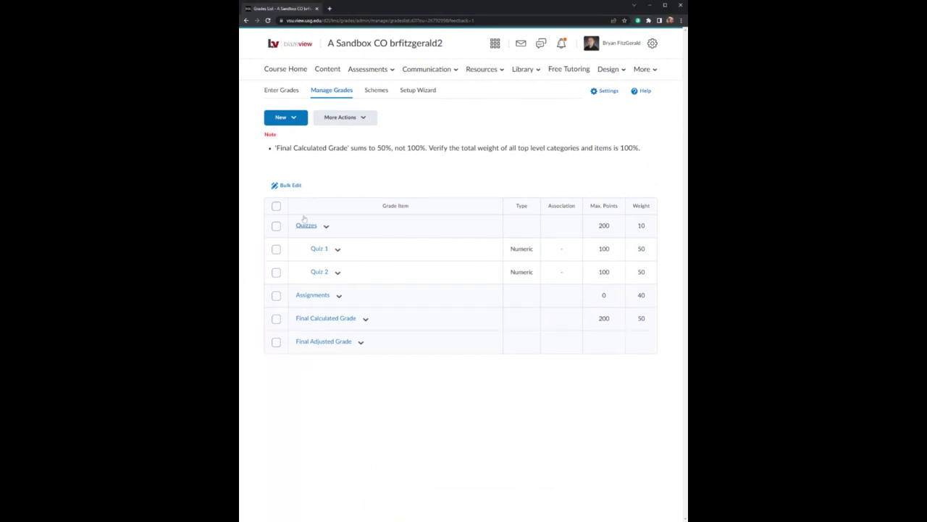
Step: Start a new numeric grade item and name it Quiz 3
{"action": "left_click", "coordinate": [293, 117]}
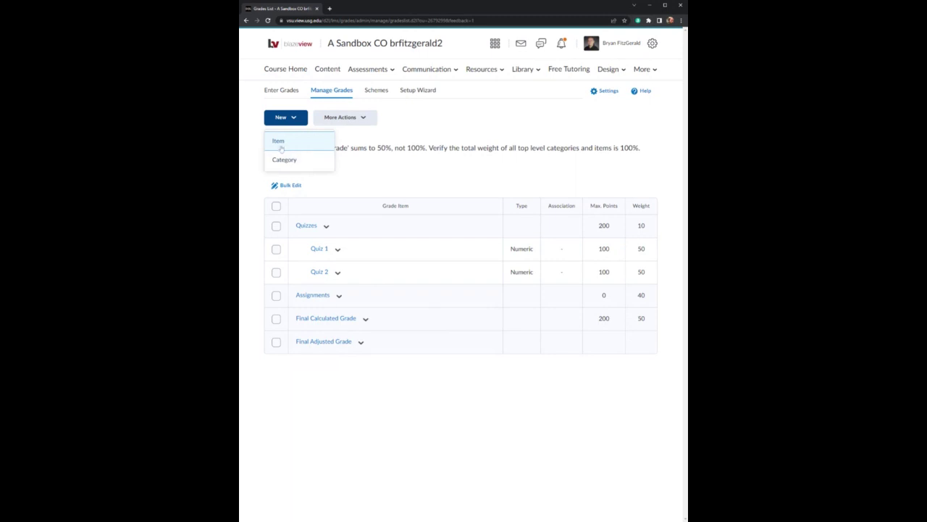
{"action": "left_click", "coordinate": [279, 142]}
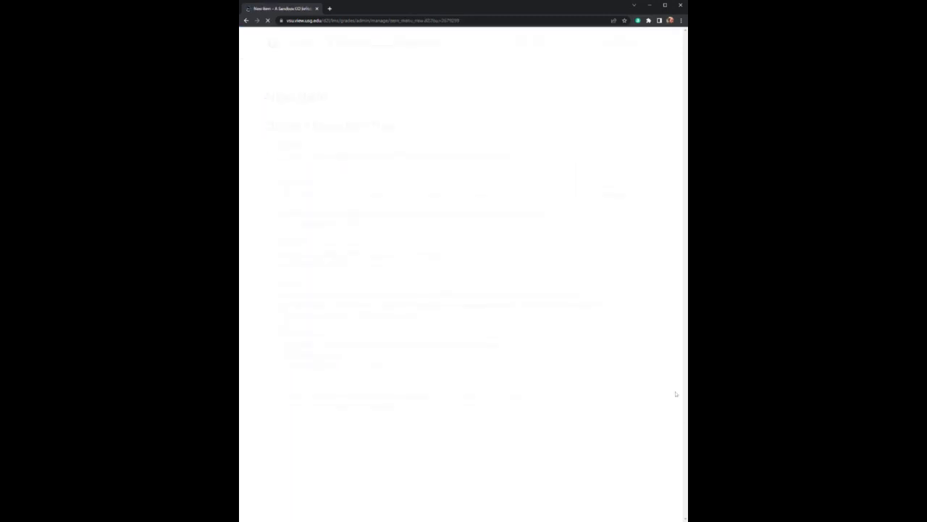
{"action": "left_click", "coordinate": [291, 151]}
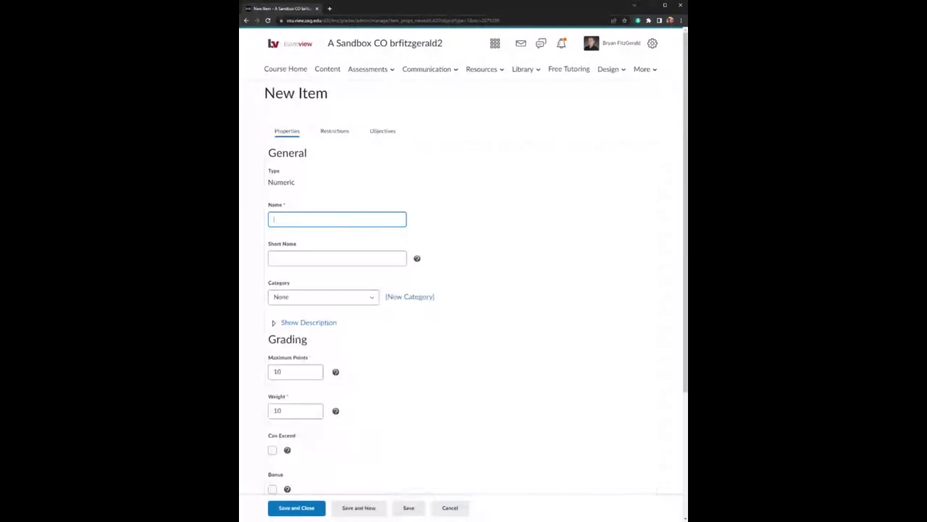
{"action": "type", "text": "Quiz 3"}
Step: Assign Quiz 3 to the Quizzes category with 100 maximum points, then save it and return to the grades list
{"action": "left_click", "coordinate": [294, 410]}
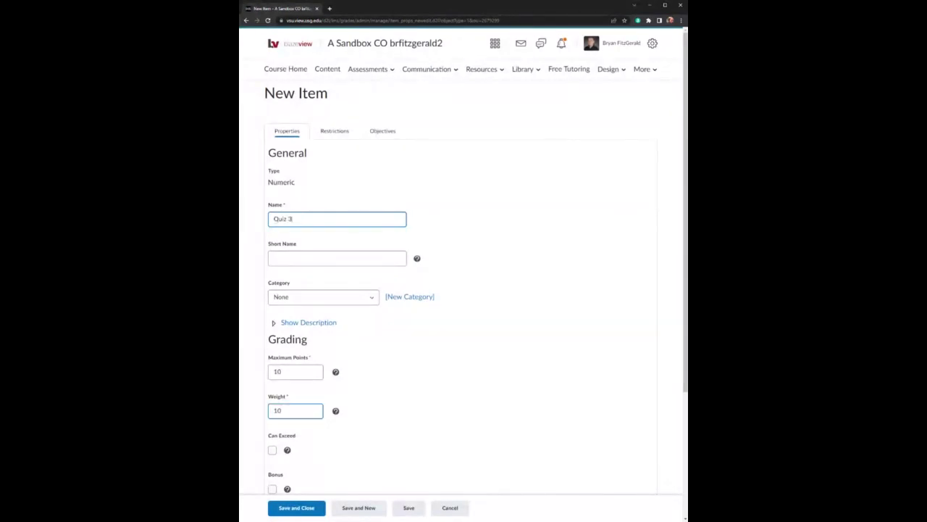
{"action": "double_click", "coordinate": [293, 410]}
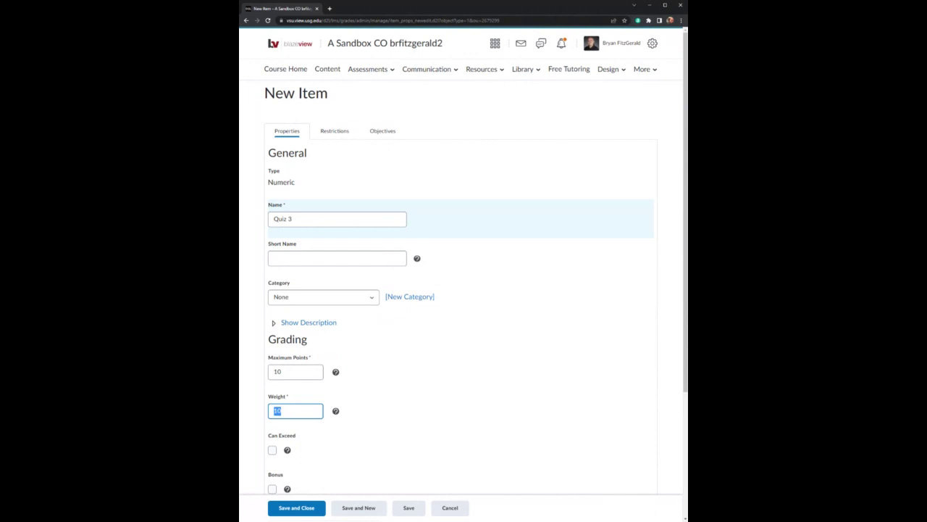
{"action": "left_click", "coordinate": [362, 294]}
{"action": "left_click", "coordinate": [354, 308]}
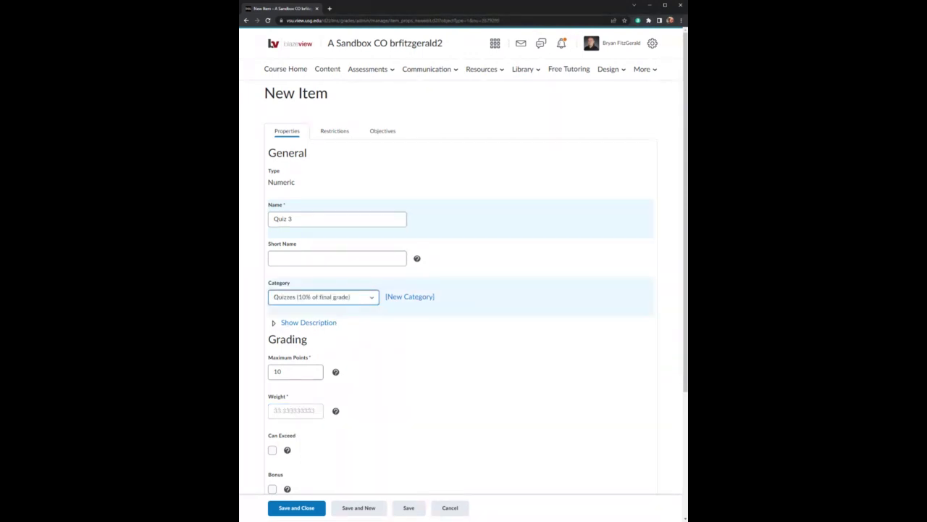
{"action": "left_click", "coordinate": [294, 372]}
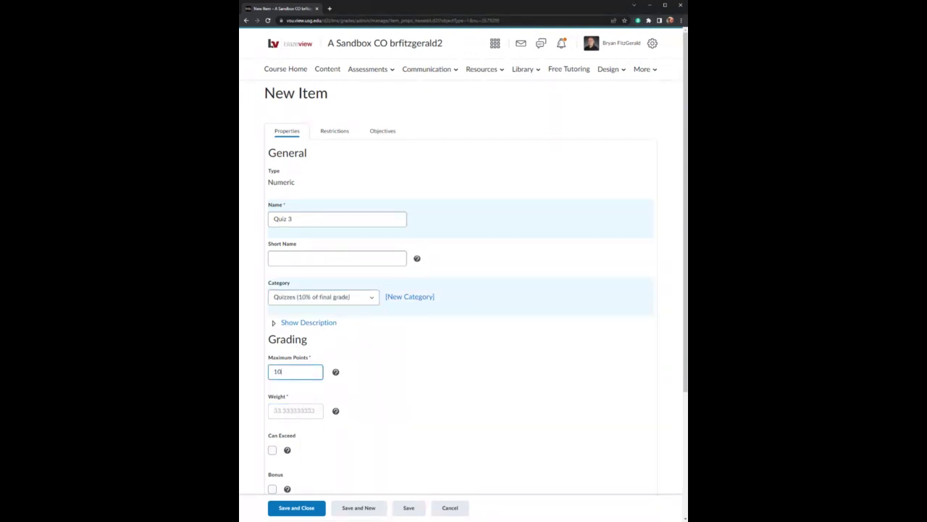
{"action": "left_click", "coordinate": [293, 509]}
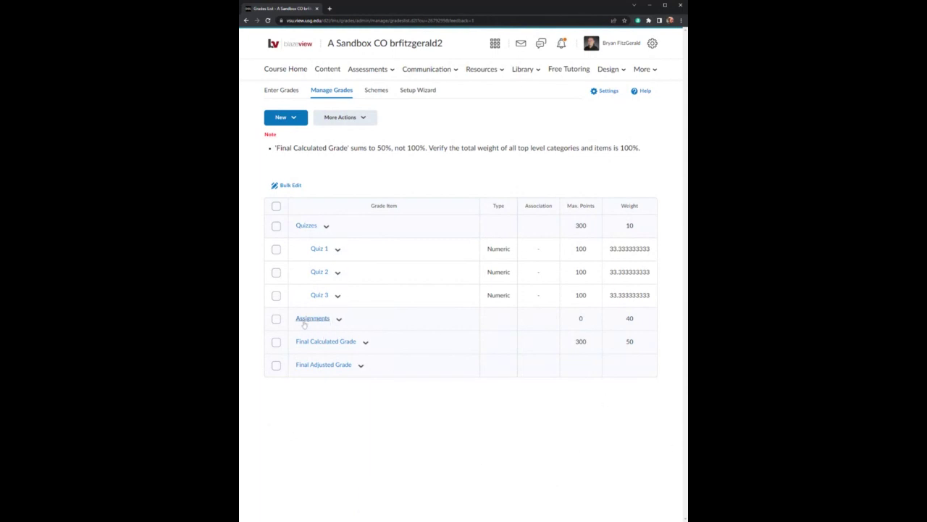
Step: Start a new numeric grade item and name it Assignment 1
{"action": "left_click", "coordinate": [286, 117]}
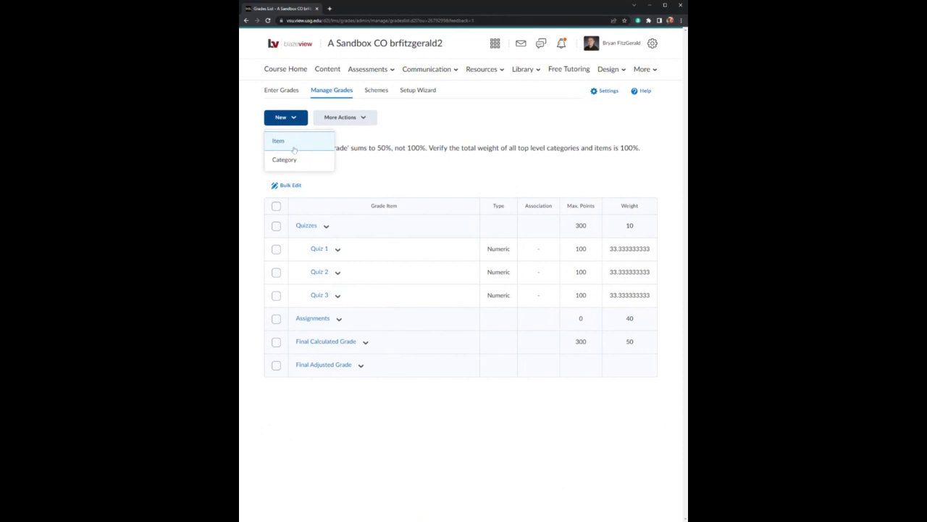
{"action": "left_click", "coordinate": [281, 143]}
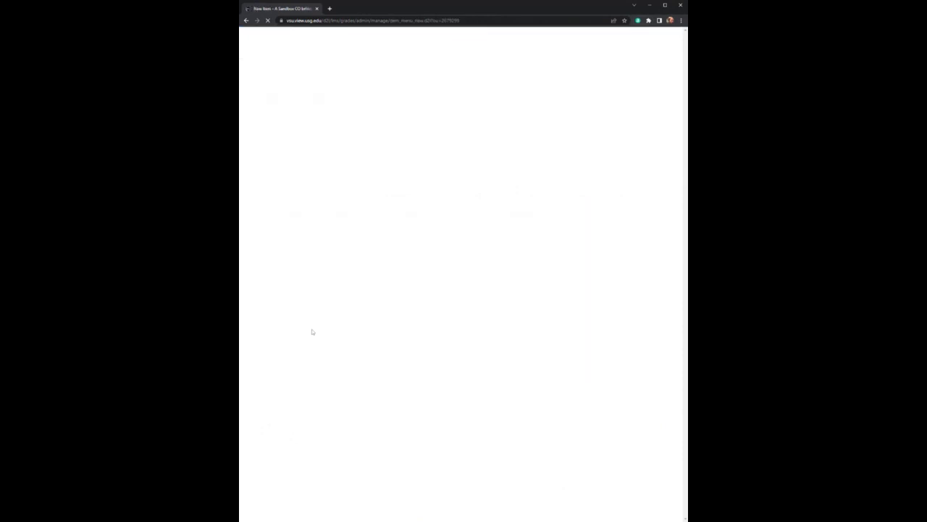
{"action": "left_click", "coordinate": [292, 152]}
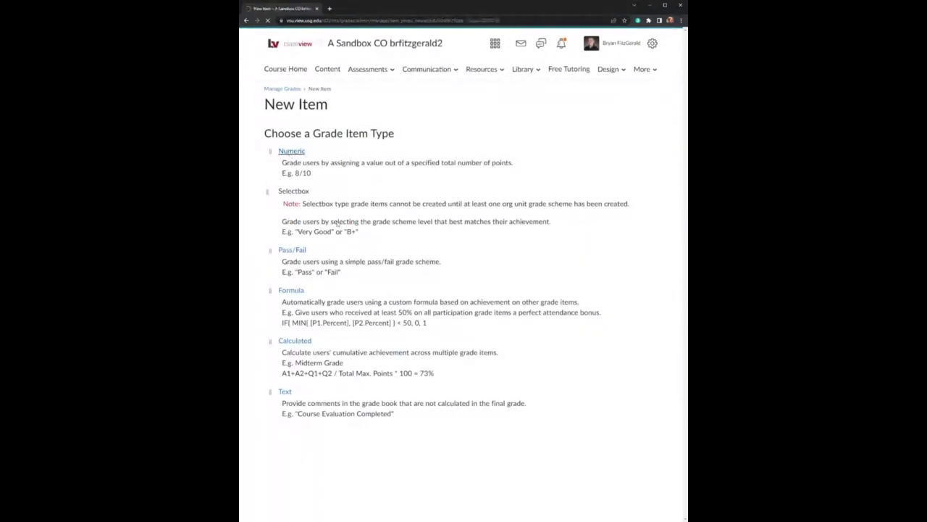
{"action": "type", "text": "As"}
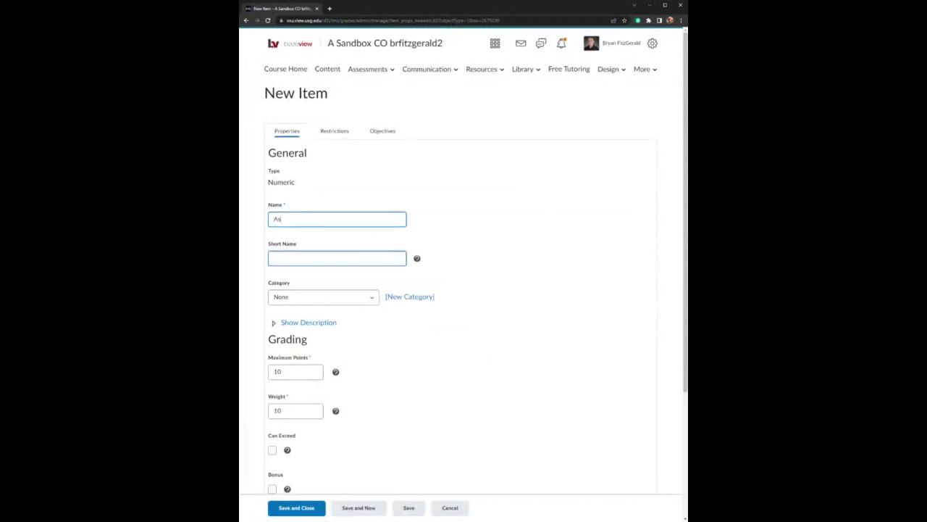
{"action": "type", "text": "signment 1"}
Step: Assign Assignment 1 to the Assignments category and enter 100 as its maximum points
{"action": "left_click", "coordinate": [326, 304]}
{"action": "left_click", "coordinate": [315, 330]}
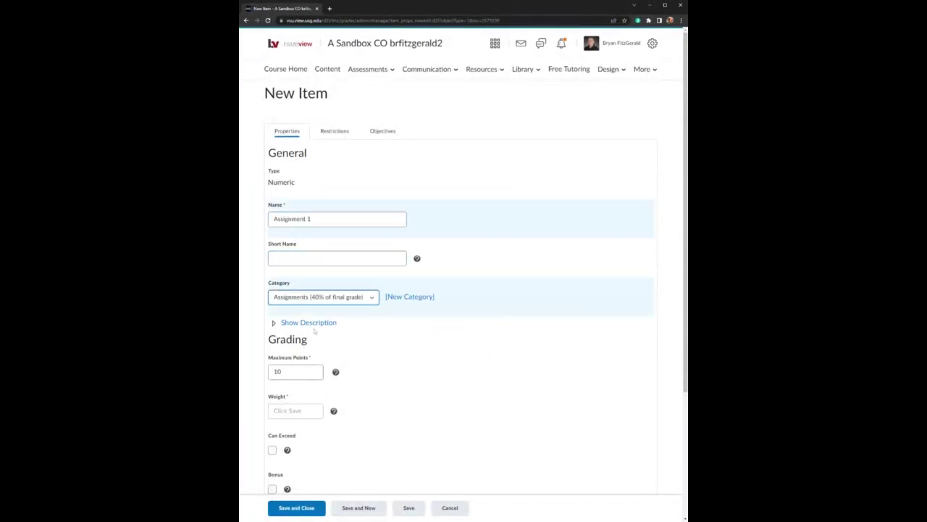
{"action": "left_click", "coordinate": [294, 372]}
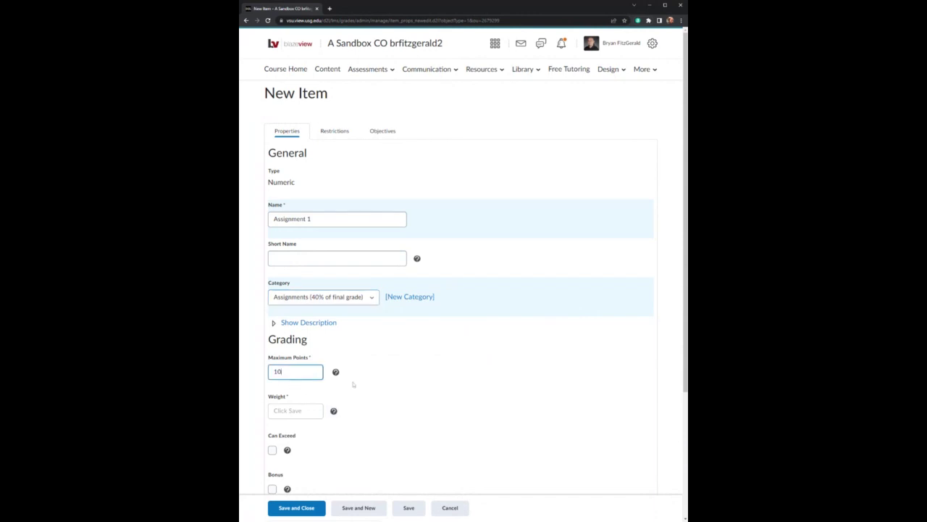
{"action": "left_click", "coordinate": [320, 417]}
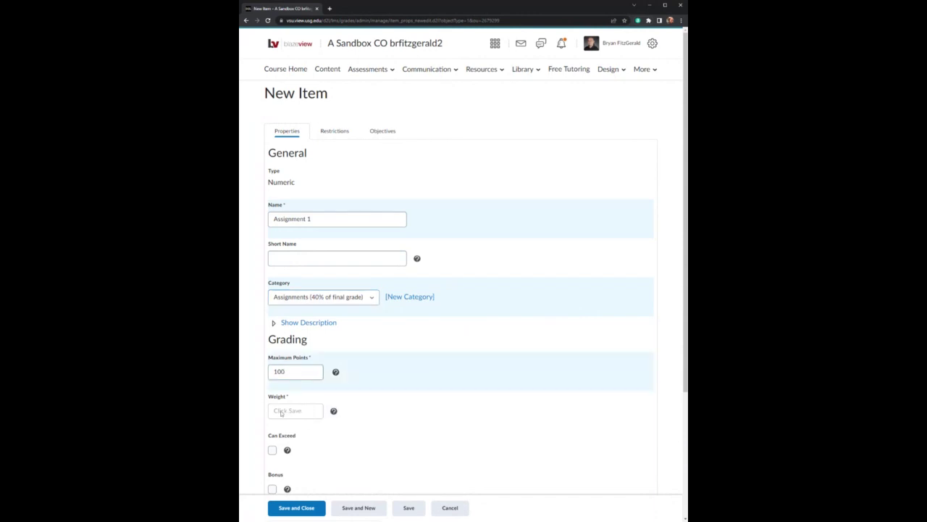
Step: Change Assignment 1's maximum points to 50, then save the item and return to the grades list
{"action": "left_click", "coordinate": [294, 372]}
{"action": "left_click_drag", "start_coordinate": [286, 372], "coordinate": [266, 376]}
{"action": "type", "text": "100"}
{"action": "key", "text": "BackSpace"}
{"action": "key", "text": "BackSpace"}
{"action": "scroll", "coordinate": [459, 455], "scroll_direction": "down", "scroll_amount": 3}
{"action": "left_click", "coordinate": [321, 505]}
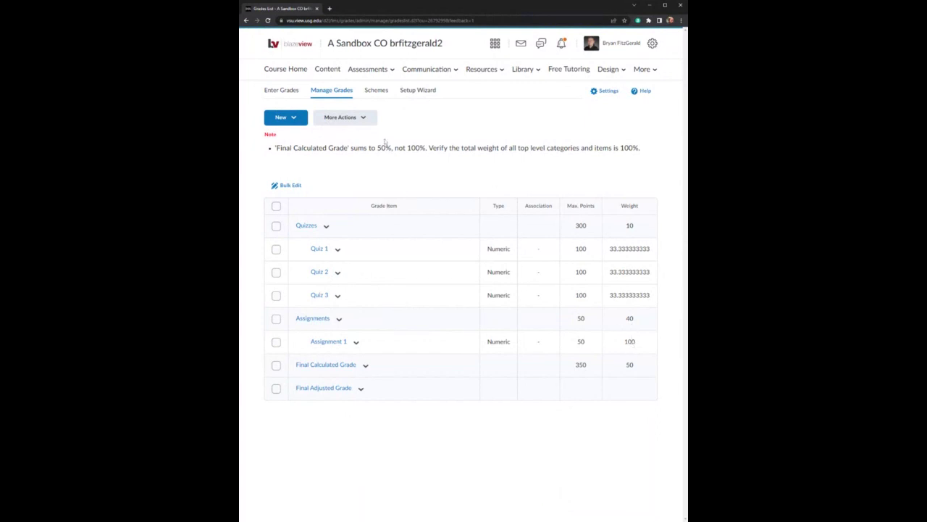
Step: Start a new numeric grade item and name it Assignment 2
{"action": "left_click", "coordinate": [296, 117]}
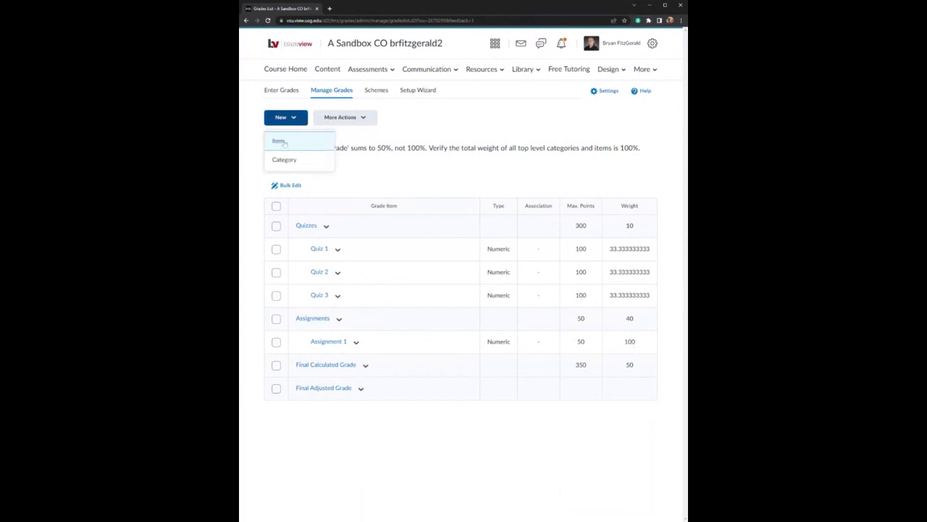
{"action": "left_click", "coordinate": [281, 141]}
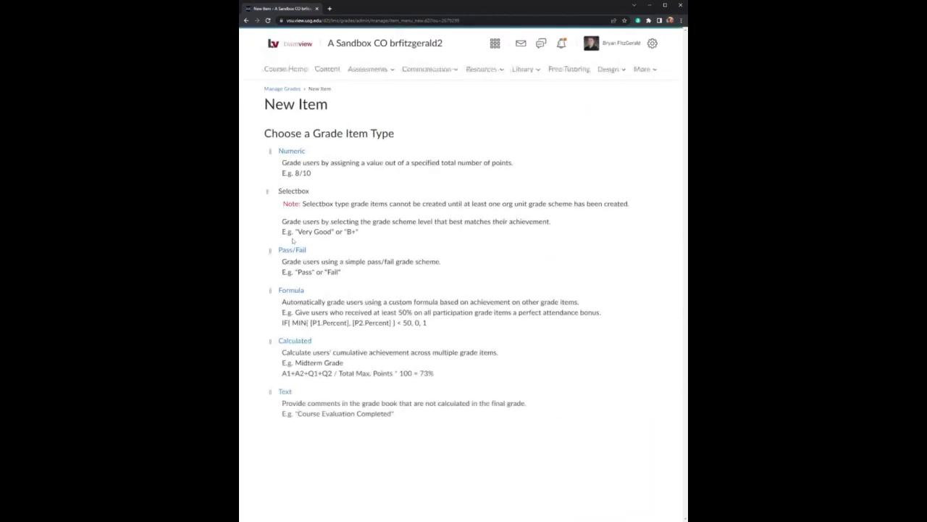
{"action": "left_click", "coordinate": [291, 150]}
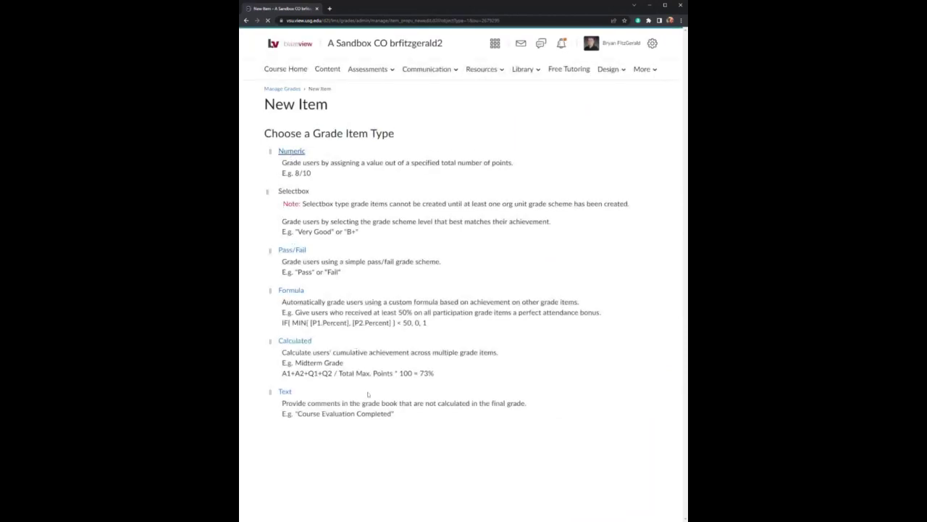
{"action": "type", "text": "A"}
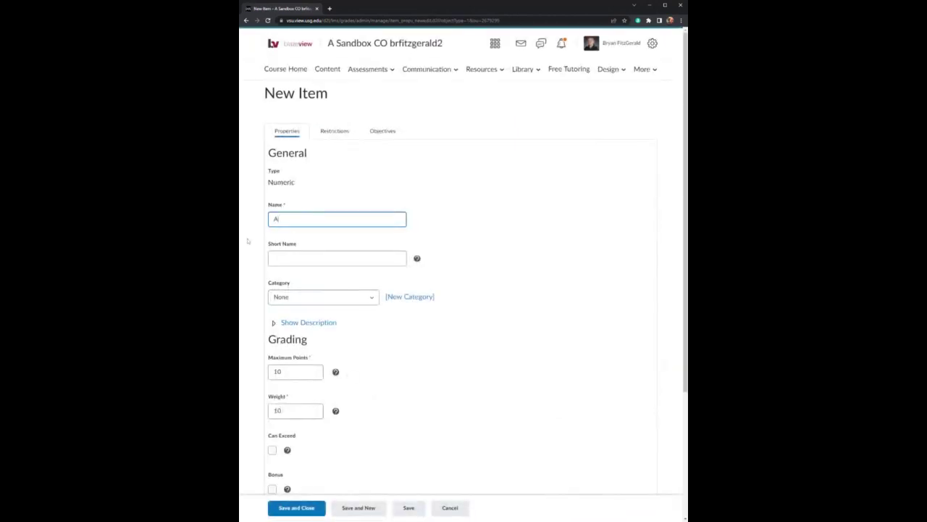
{"action": "type", "text": "ssignment 2"}
Step: Give Assignment 2 a maximum of 100 points, assign it to the Assignments category, and save and close it
{"action": "left_click", "coordinate": [284, 372]}
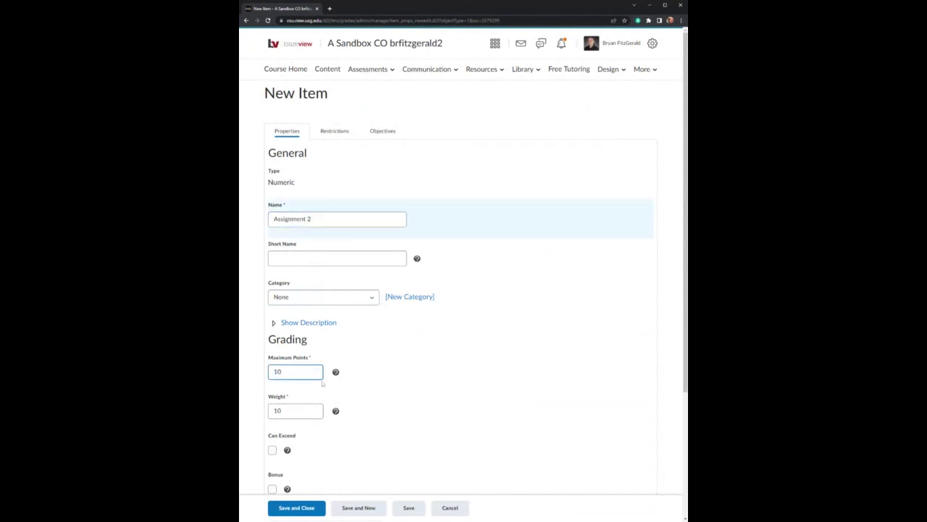
{"action": "left_click", "coordinate": [318, 298]}
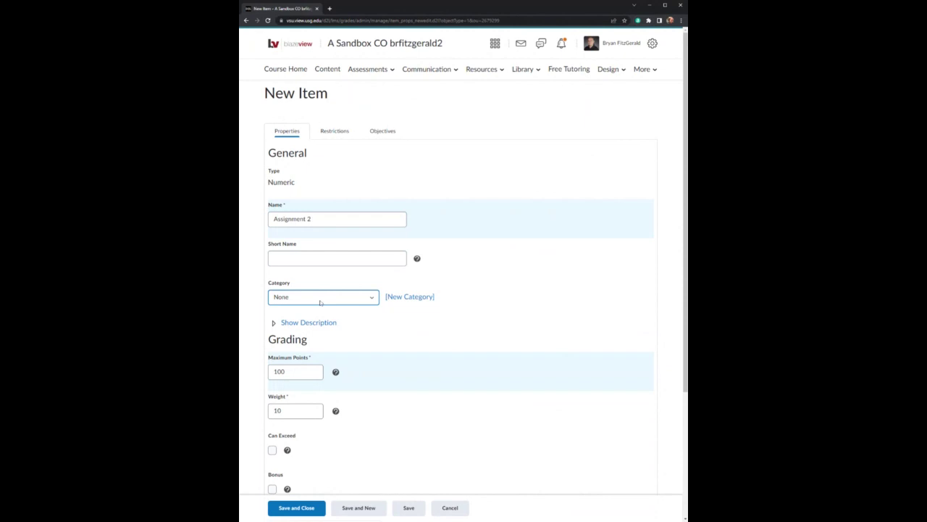
{"action": "left_click", "coordinate": [310, 329]}
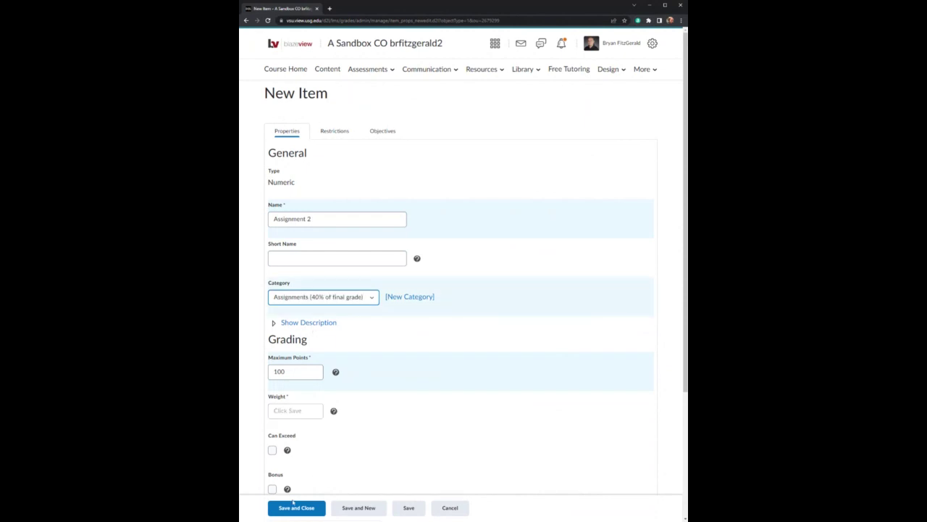
{"action": "left_click", "coordinate": [295, 508]}
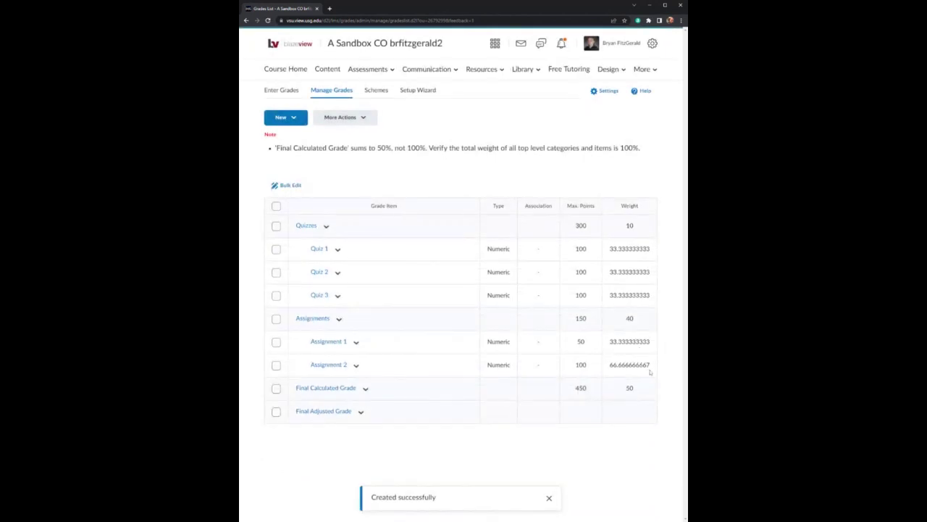
Step: Compare the maximum points and weights of Assignment 1 and Assignment 2 within the Assignments category
{"action": "left_click_drag", "start_coordinate": [592, 327], "coordinate": [576, 325]}
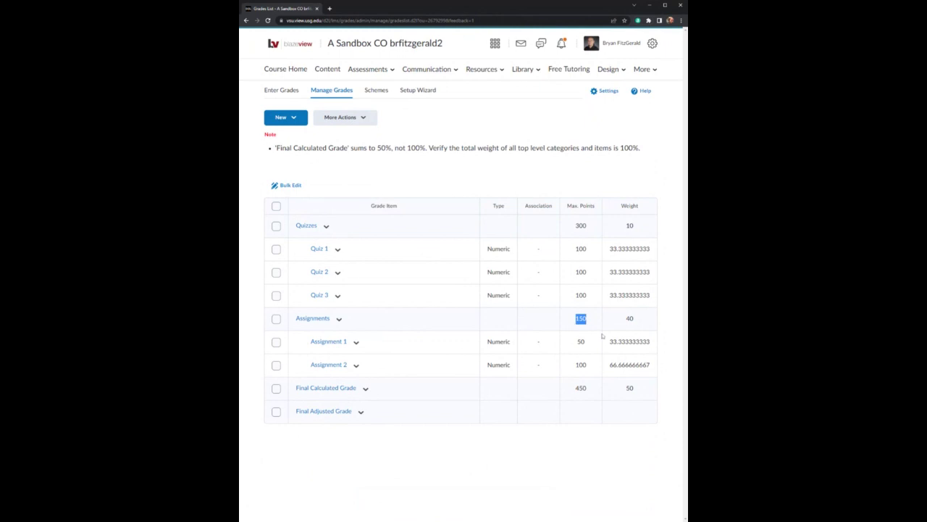
{"action": "left_click_drag", "start_coordinate": [596, 368], "coordinate": [569, 368]}
{"action": "left_click_drag", "start_coordinate": [654, 368], "coordinate": [611, 369]}
{"action": "left_click_drag", "start_coordinate": [653, 343], "coordinate": [609, 345]}
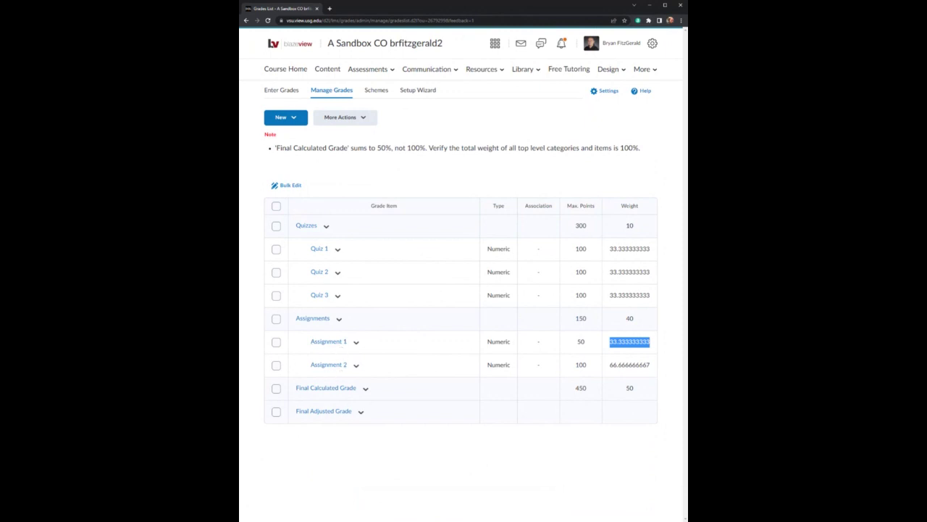
{"action": "left_click_drag", "start_coordinate": [656, 366], "coordinate": [573, 345]}
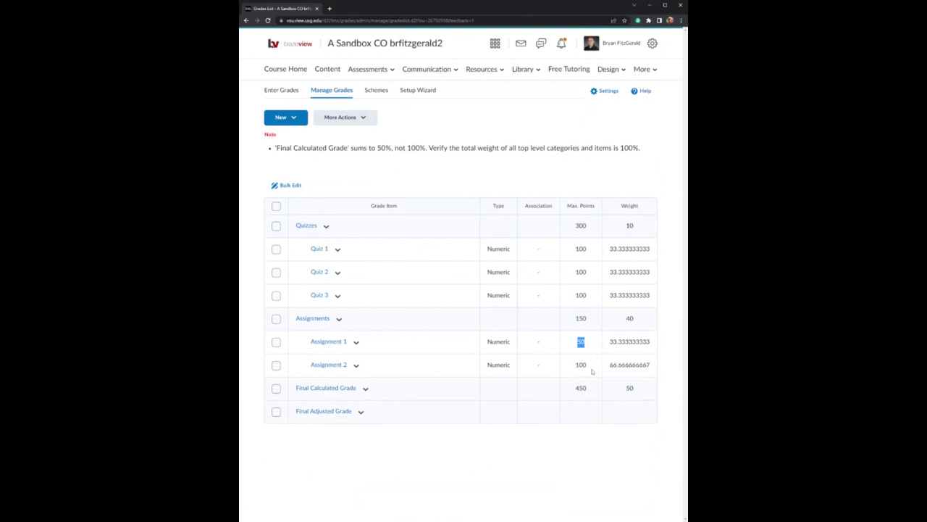
{"action": "double_click", "coordinate": [580, 364]}
{"action": "left_click_drag", "start_coordinate": [657, 344], "coordinate": [610, 348]}
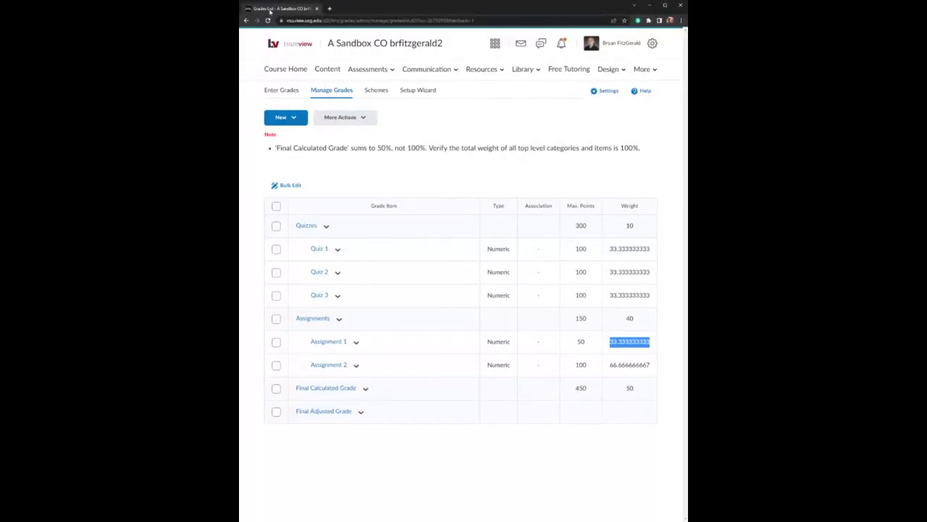
Step: Check the associations of the Quiz 1, Quiz 2 and Quiz 3 grade items
{"action": "left_click", "coordinate": [376, 90]}
{"action": "double_click", "coordinate": [532, 250]}
{"action": "double_click", "coordinate": [532, 273]}
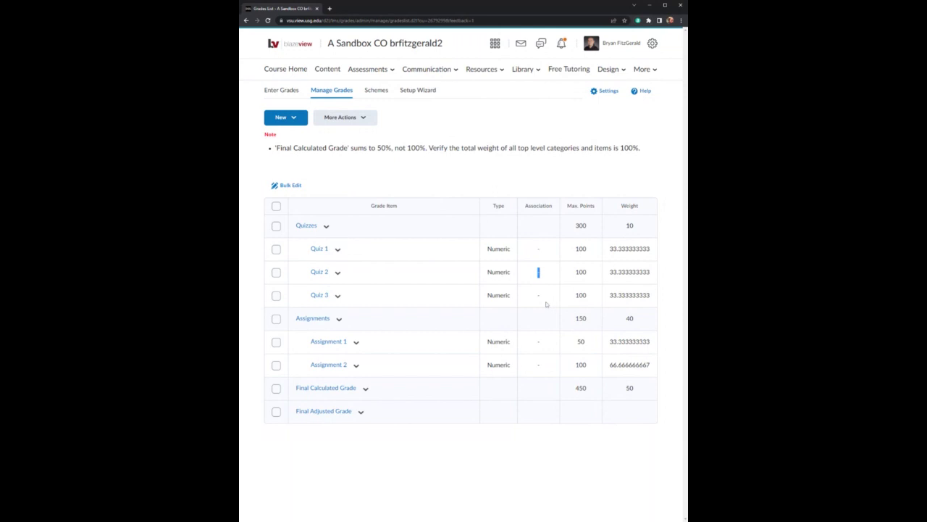
{"action": "double_click", "coordinate": [539, 297]}
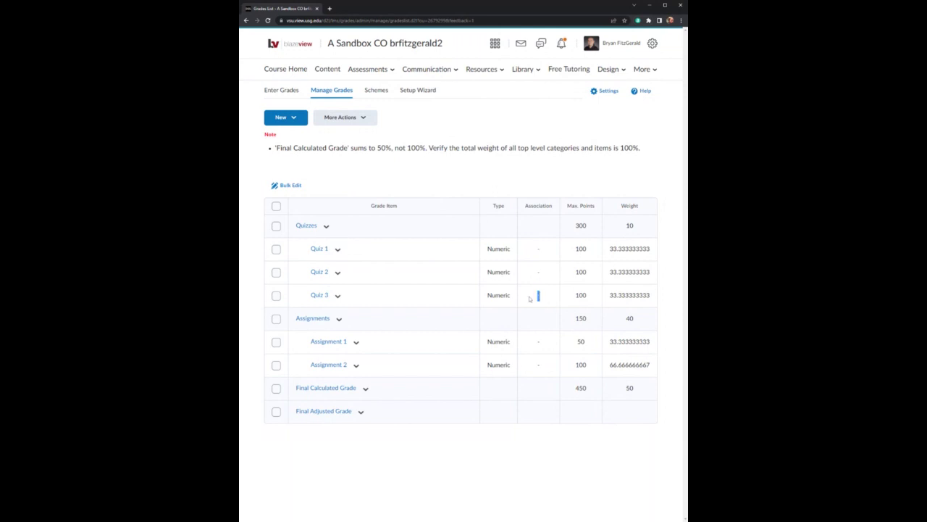
Step: Open Quiz 1 for editing from the course's quizzes and enable auto-publishing of attempt results immediately upon completion in its assessment settings
{"action": "left_click", "coordinate": [366, 69]}
{"action": "left_click", "coordinate": [364, 127]}
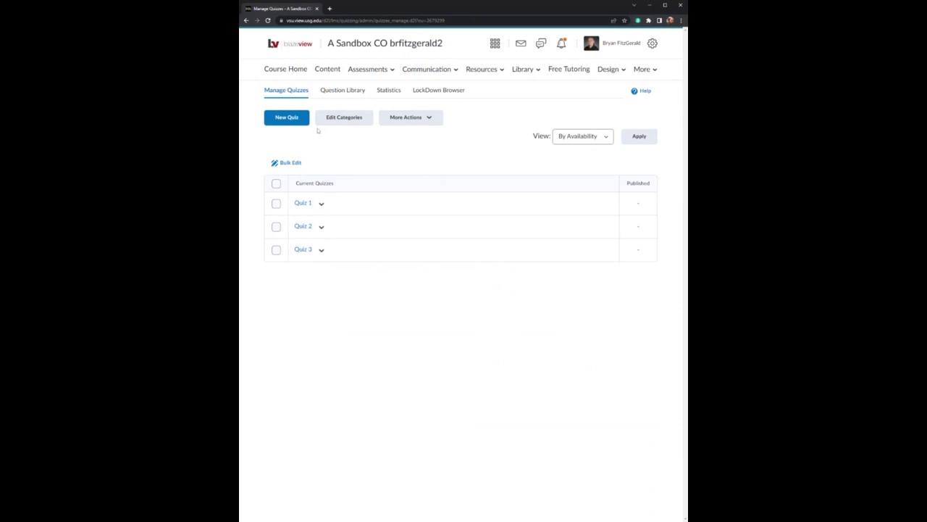
{"action": "left_click", "coordinate": [320, 204]}
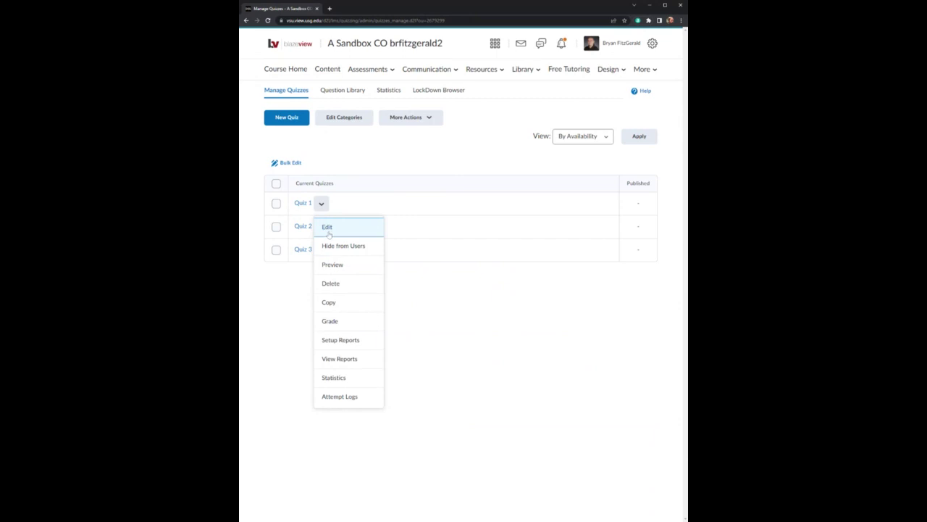
{"action": "left_click", "coordinate": [328, 228]}
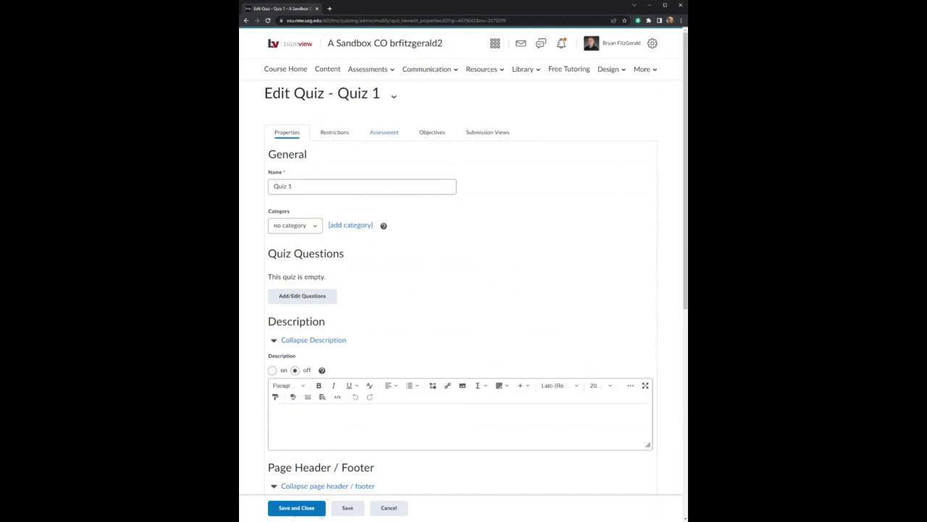
{"action": "left_click", "coordinate": [384, 135]}
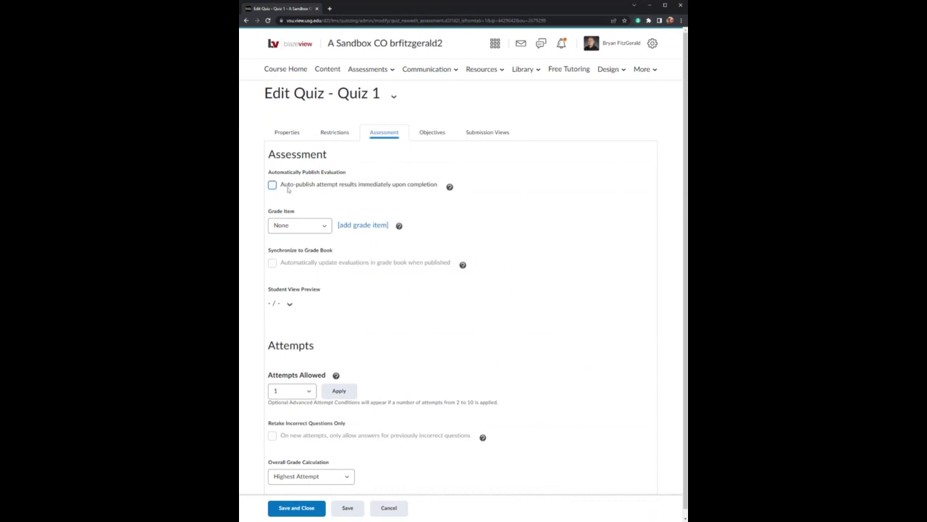
{"action": "left_click", "coordinate": [273, 185]}
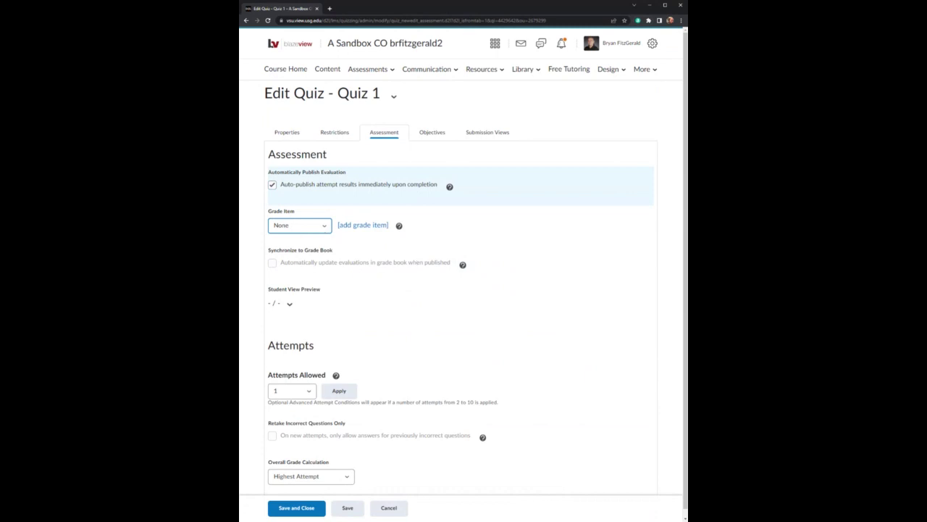
Step: Link Quiz 1 to the Quiz 1 grade item, enable automatic grade book updates when published, and save and close the quiz
{"action": "left_click", "coordinate": [351, 246]}
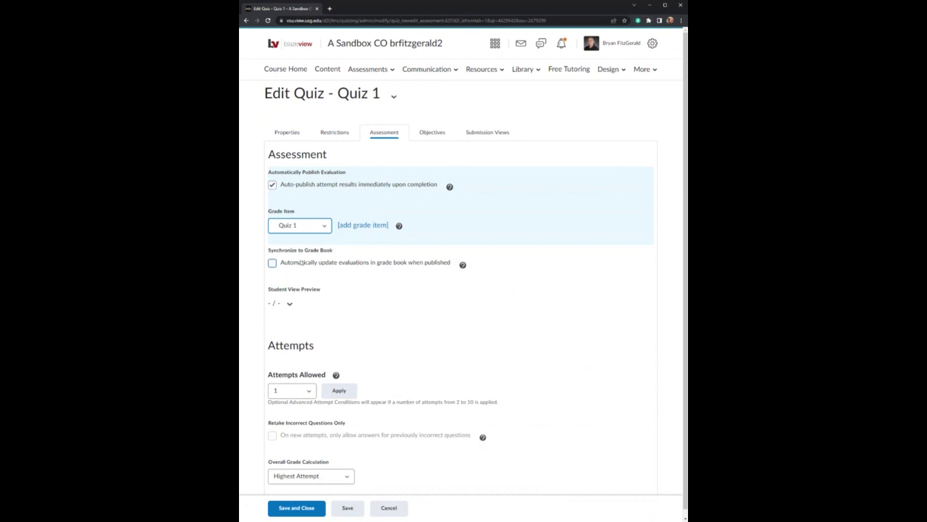
{"action": "left_click", "coordinate": [272, 263]}
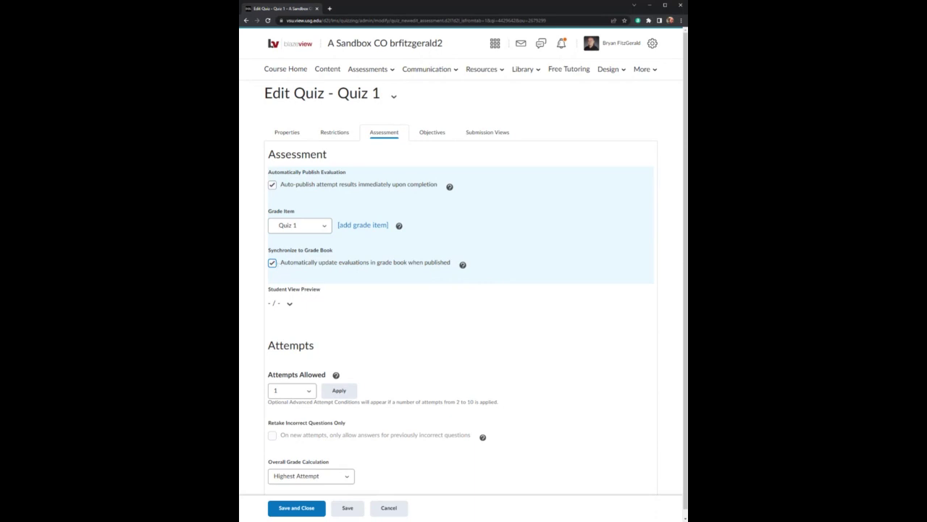
{"action": "left_click", "coordinate": [271, 186]}
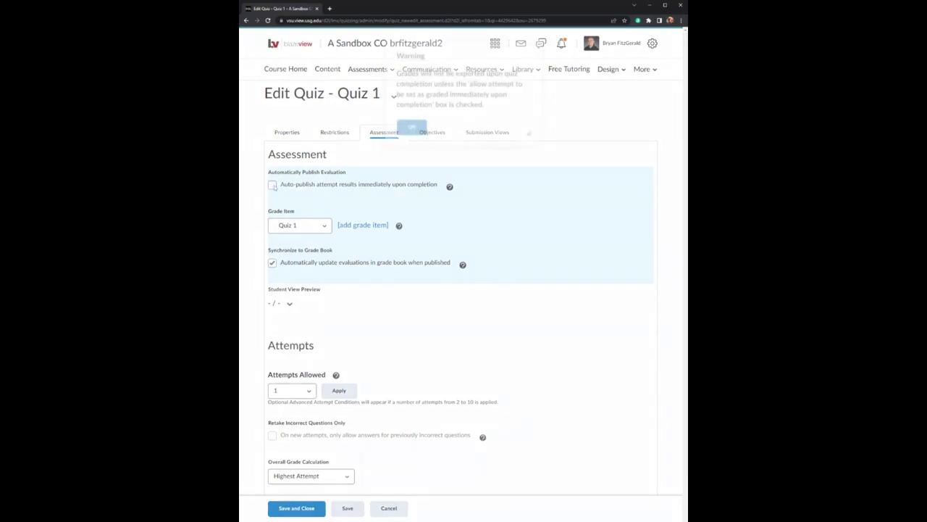
{"action": "left_click", "coordinate": [411, 139]}
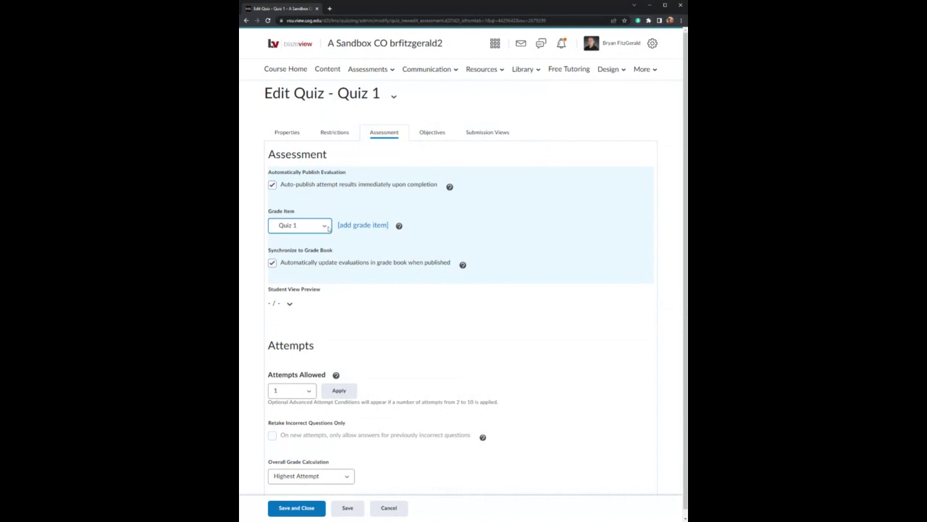
{"action": "left_click", "coordinate": [304, 509]}
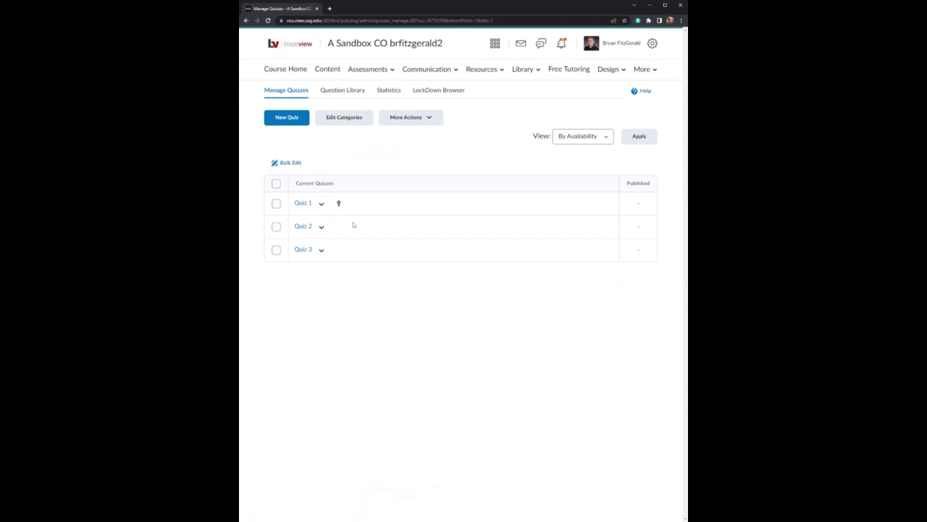
Step: Inspect the Quiz 1 item's association in the grade management list, and return to the course's quizzes
{"action": "left_click", "coordinate": [369, 69]}
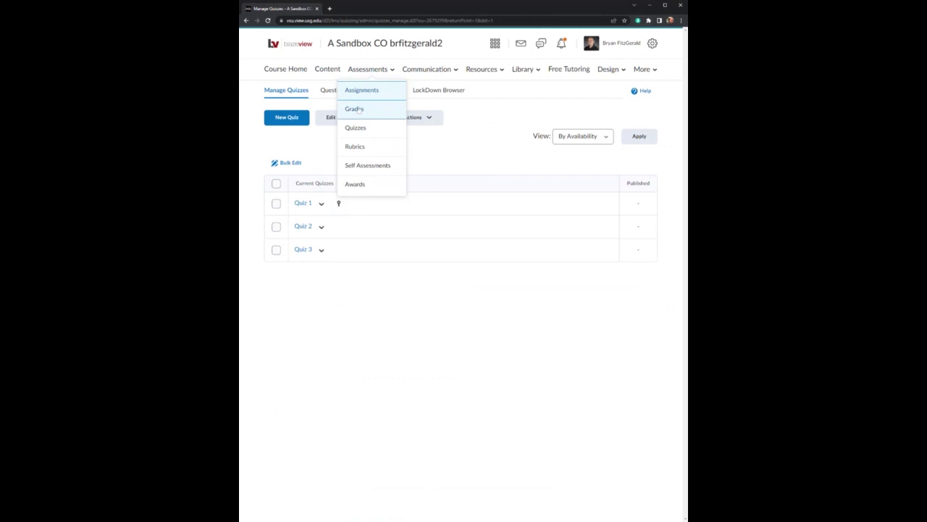
{"action": "left_click", "coordinate": [357, 109]}
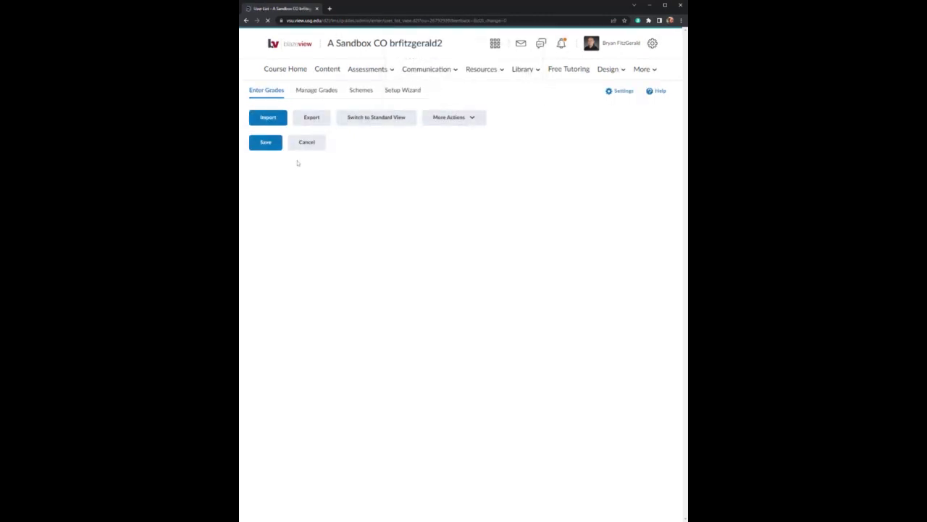
{"action": "left_click", "coordinate": [322, 93]}
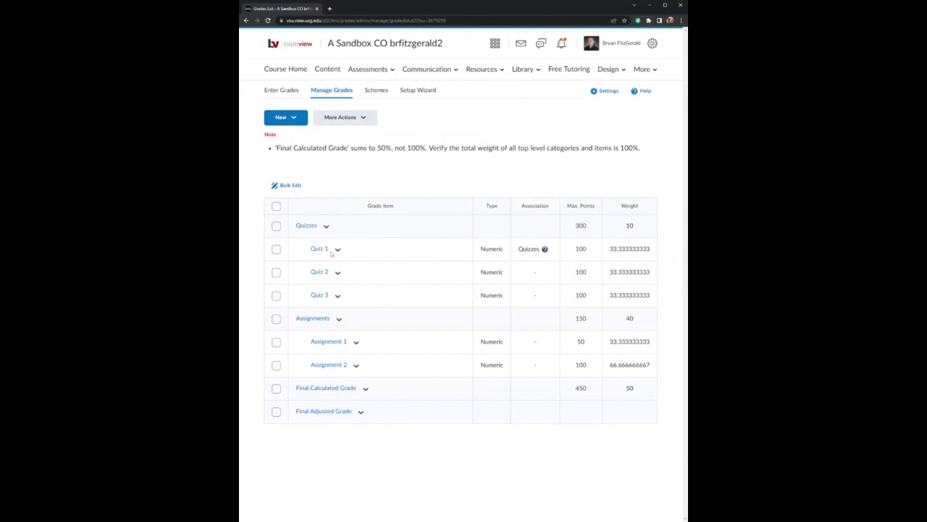
{"action": "left_click", "coordinate": [545, 249]}
{"action": "left_click", "coordinate": [390, 71]}
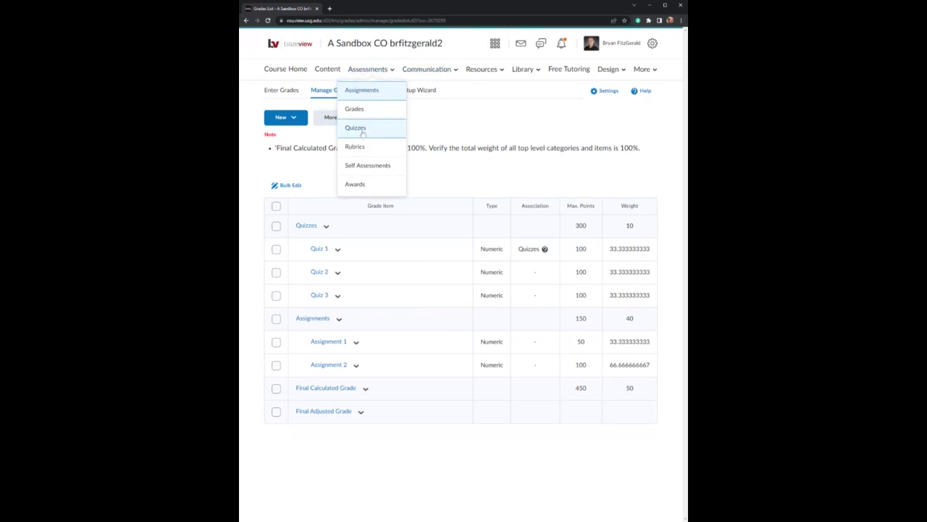
{"action": "left_click", "coordinate": [362, 132]}
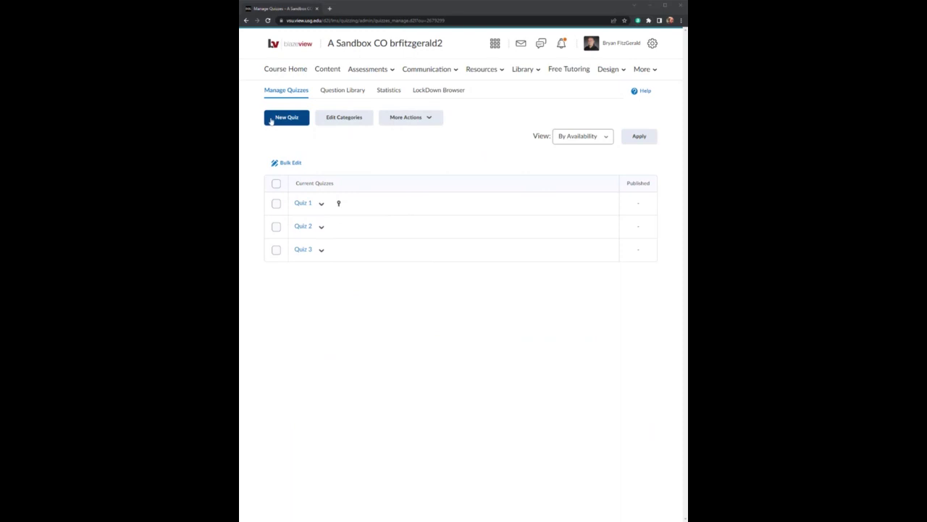
{"action": "left_click", "coordinate": [293, 118]}
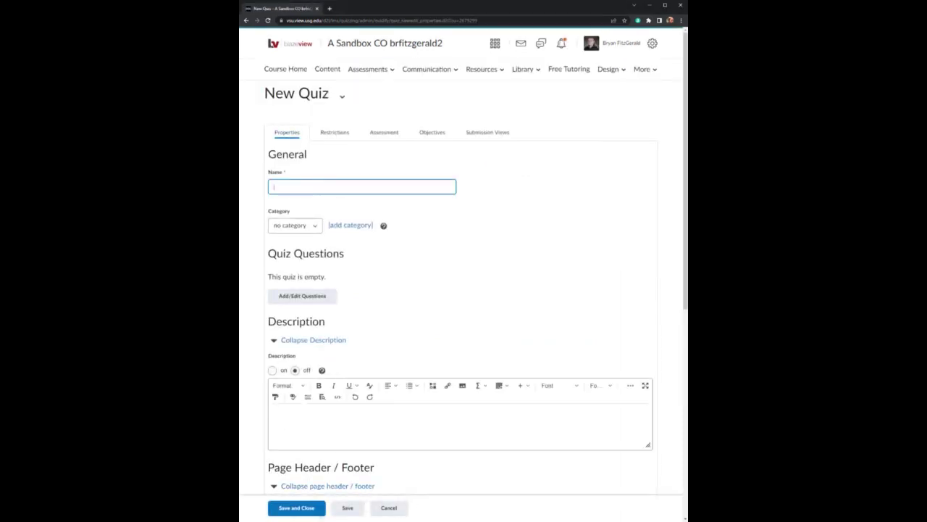
{"action": "type", "text": "Quiz 4"}
{"action": "key", "text": "Tab"}
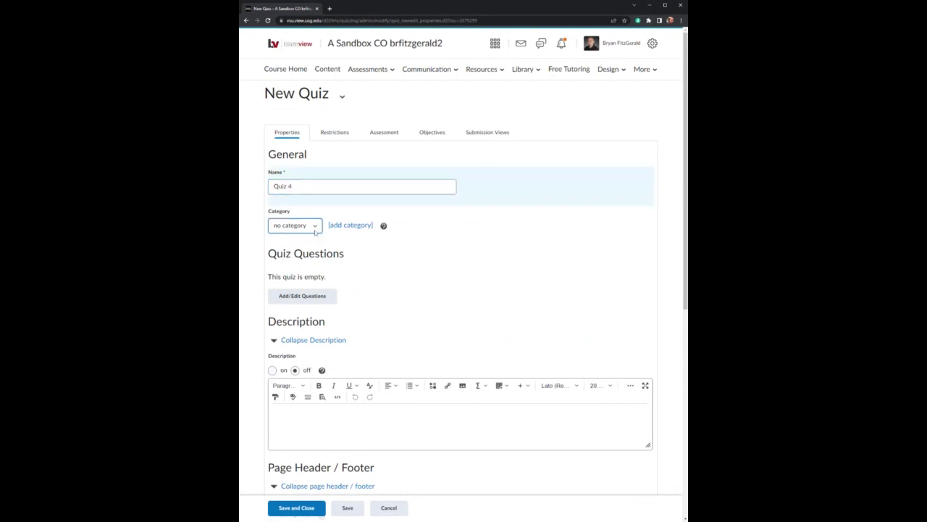
{"action": "left_click", "coordinate": [373, 269]}
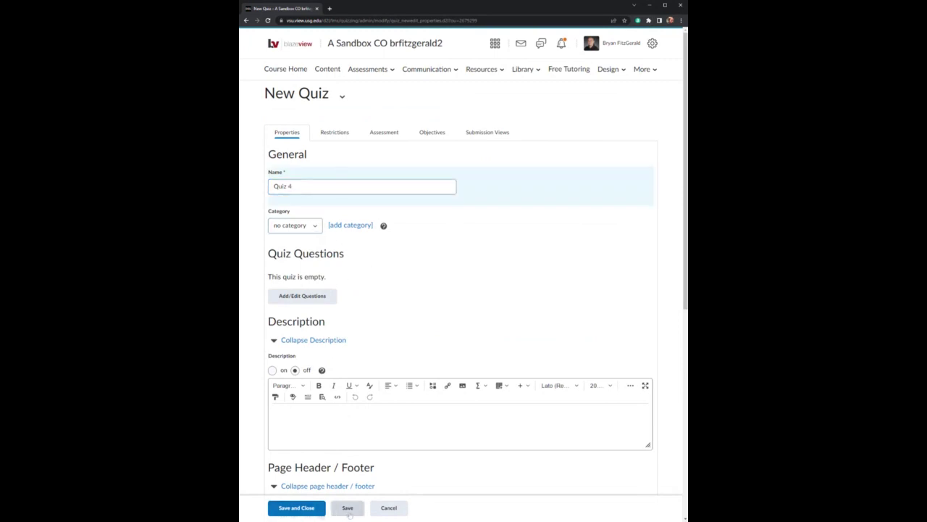
{"action": "left_click", "coordinate": [408, 510]}
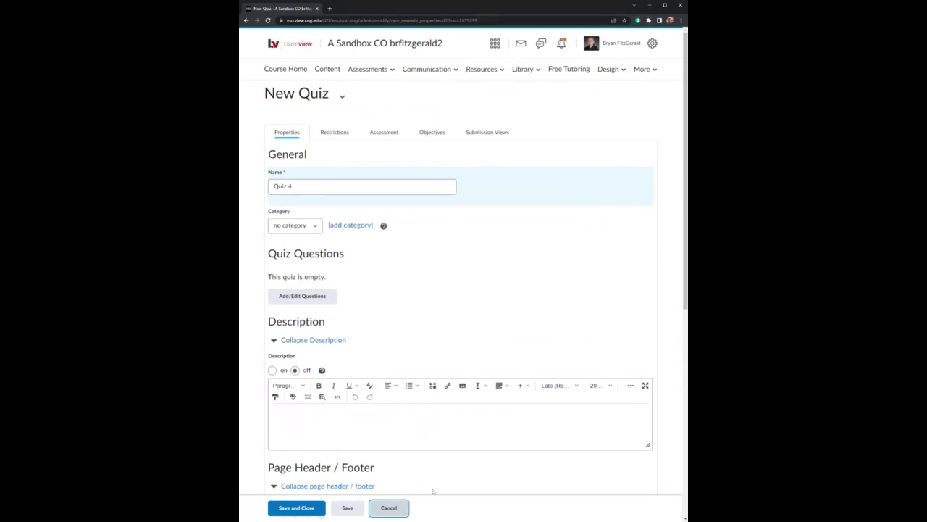
{"action": "left_click", "coordinate": [398, 510]}
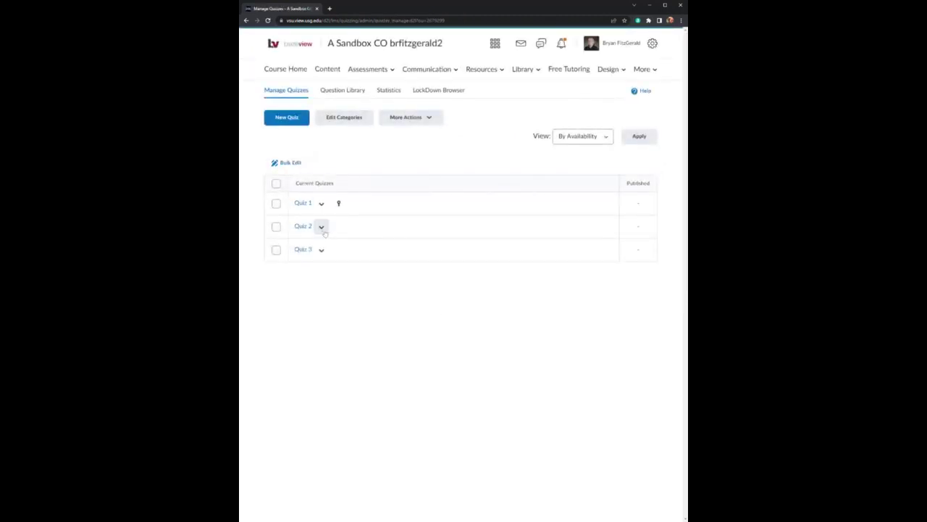
Step: Link Quiz 2 to the Quiz 2 grade item with auto-published attempt results and automatic grade book updates, and save and close it
{"action": "left_click", "coordinate": [321, 227]}
{"action": "left_click", "coordinate": [338, 253]}
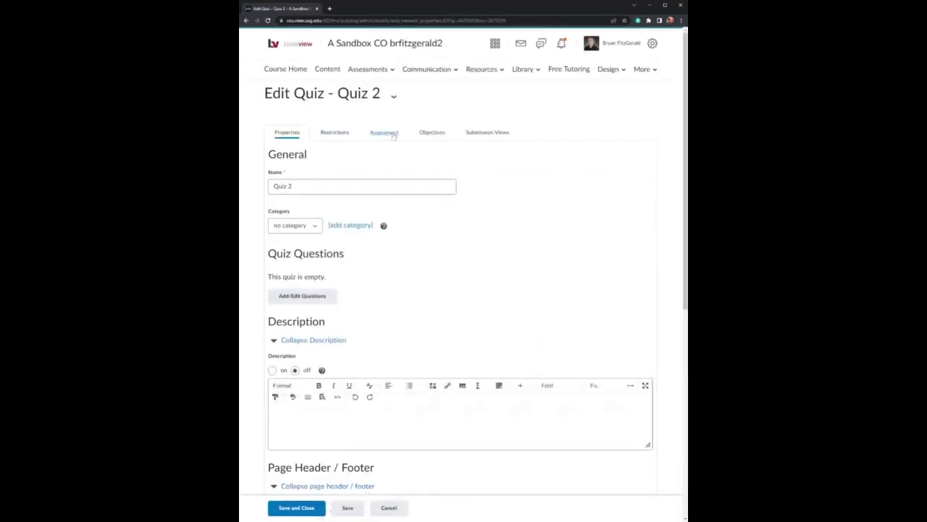
{"action": "left_click", "coordinate": [395, 136]}
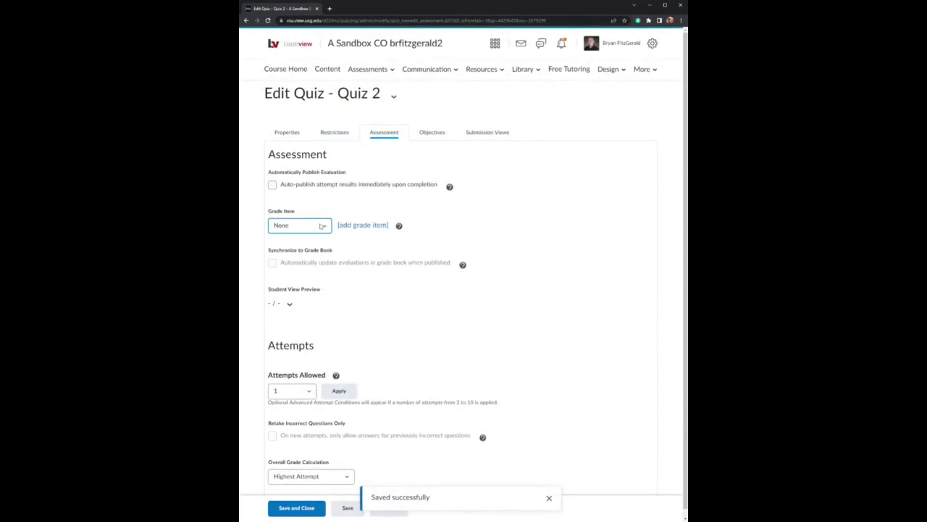
{"action": "left_click", "coordinate": [315, 231]}
{"action": "left_click", "coordinate": [303, 251]}
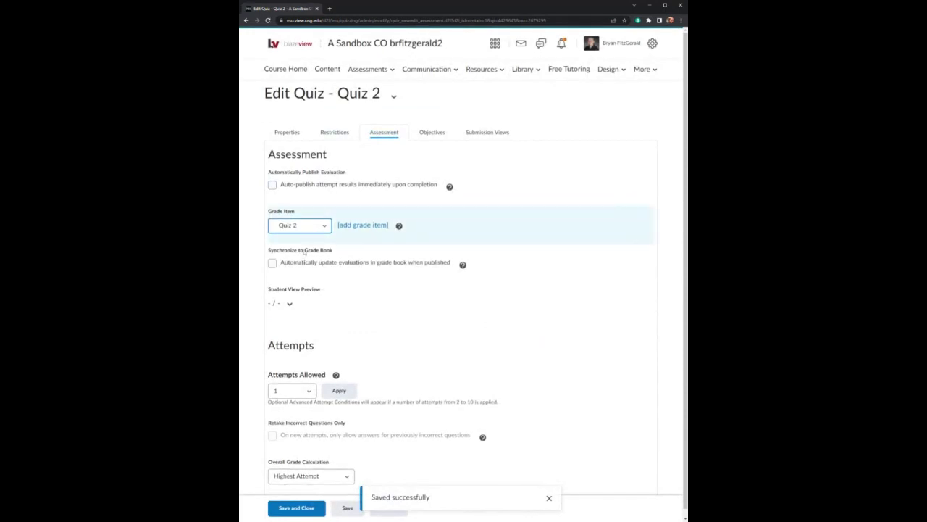
{"action": "left_click", "coordinate": [273, 185]}
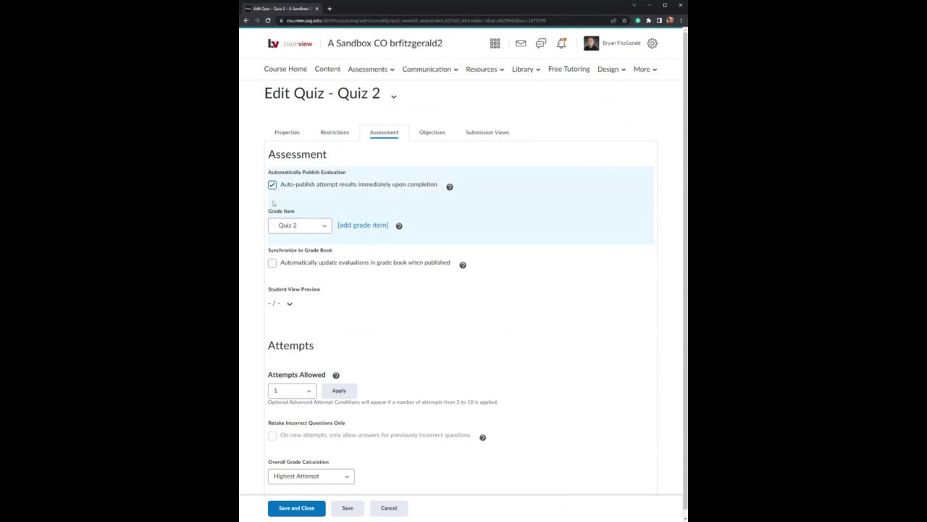
{"action": "left_click", "coordinate": [273, 262]}
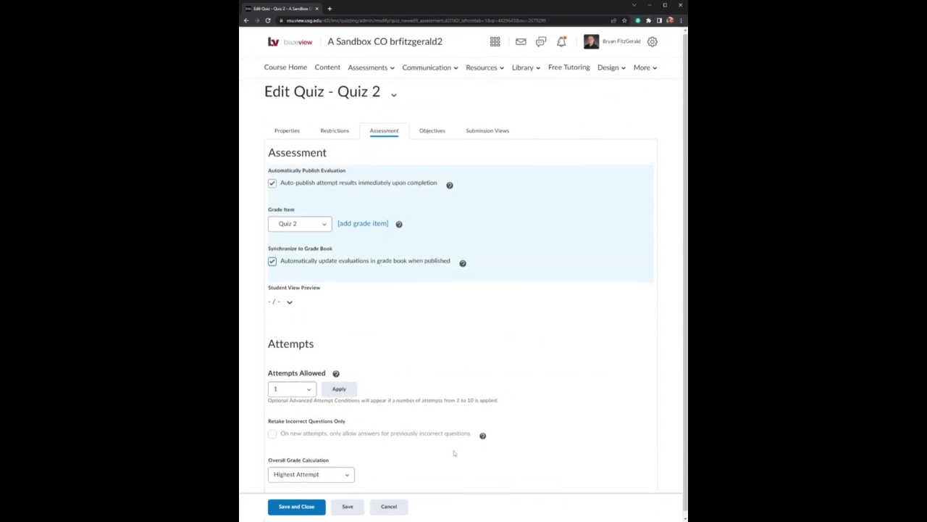
{"action": "scroll", "coordinate": [455, 452], "scroll_direction": "down", "scroll_amount": 1}
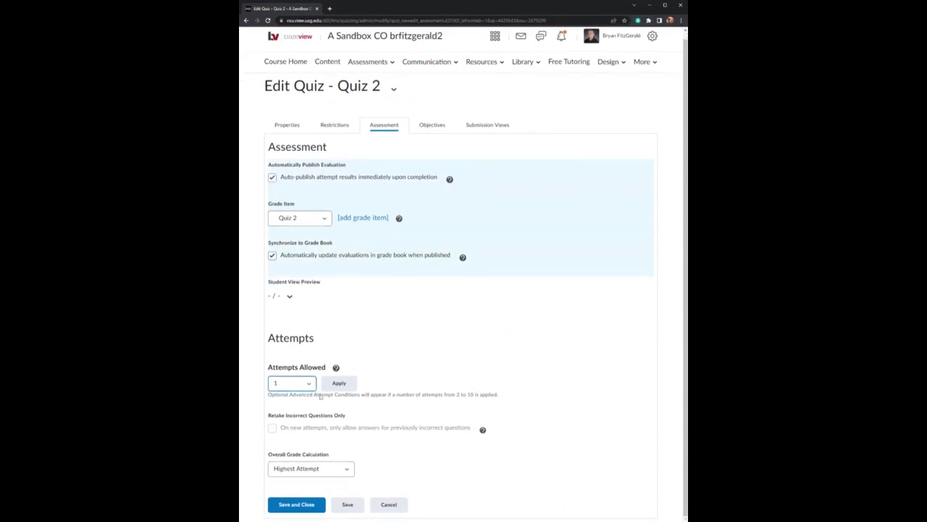
{"action": "left_click", "coordinate": [298, 504]}
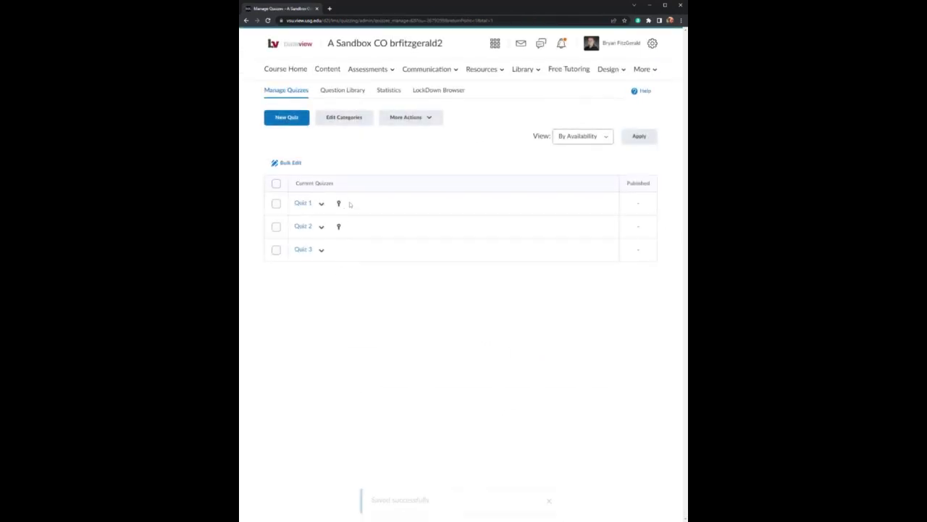
Step: Check which quiz is associated with the Quiz 2 grade item in the grade management list
{"action": "left_click_drag", "start_coordinate": [346, 230], "coordinate": [334, 231]}
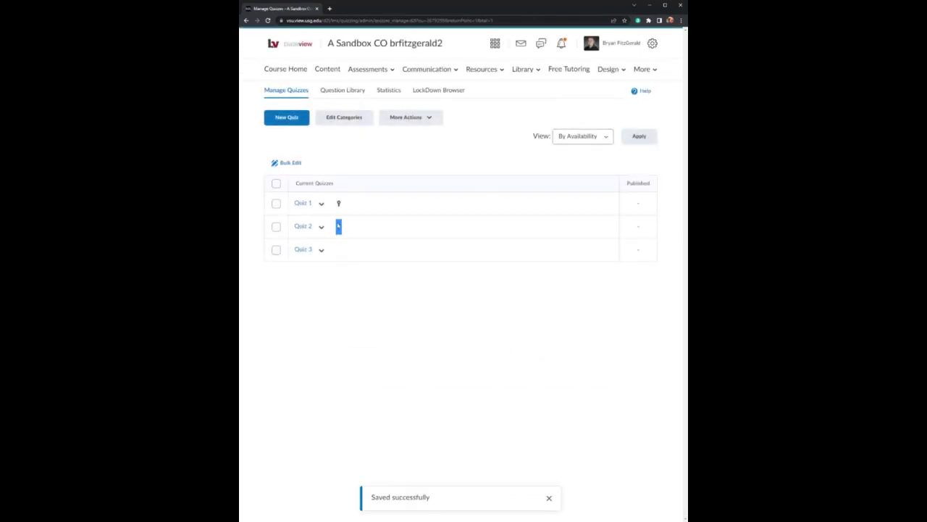
{"action": "left_click", "coordinate": [369, 69]}
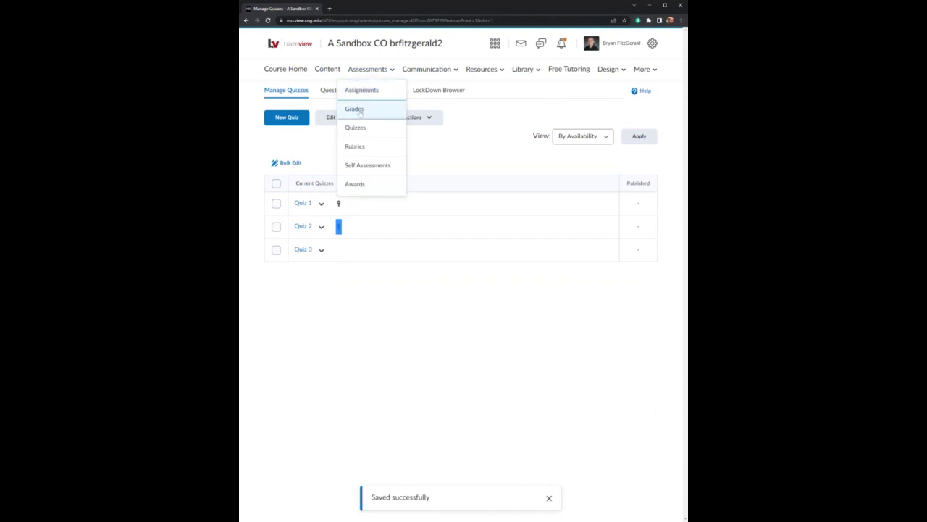
{"action": "left_click", "coordinate": [356, 109]}
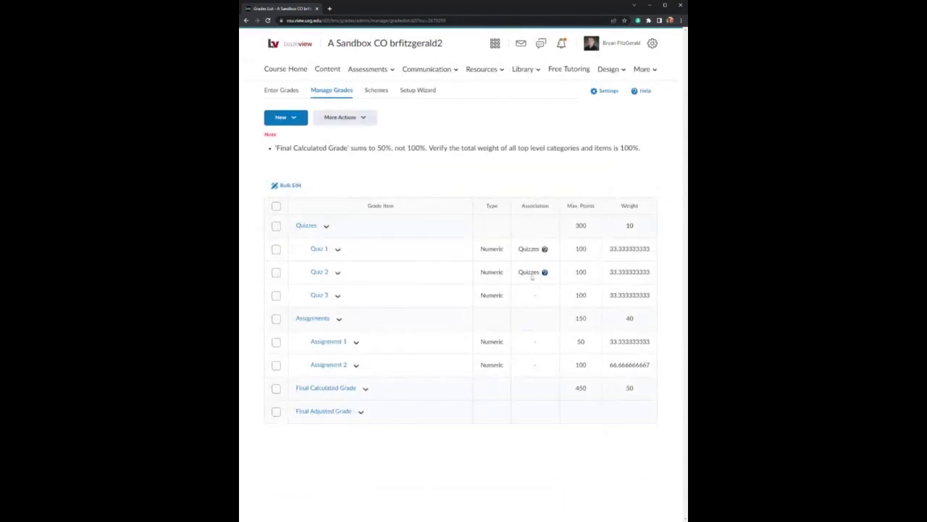
{"action": "left_click", "coordinate": [545, 274]}
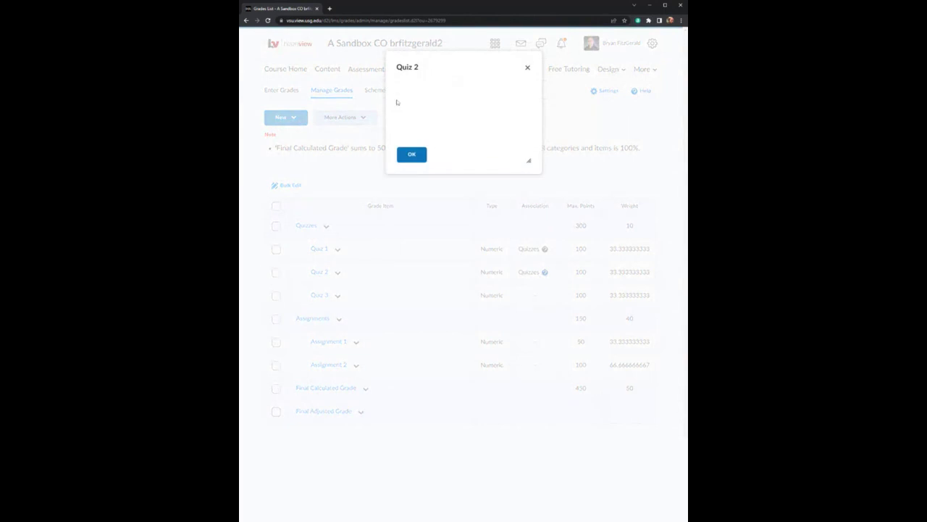
{"action": "left_click_drag", "start_coordinate": [414, 114], "coordinate": [396, 98]}
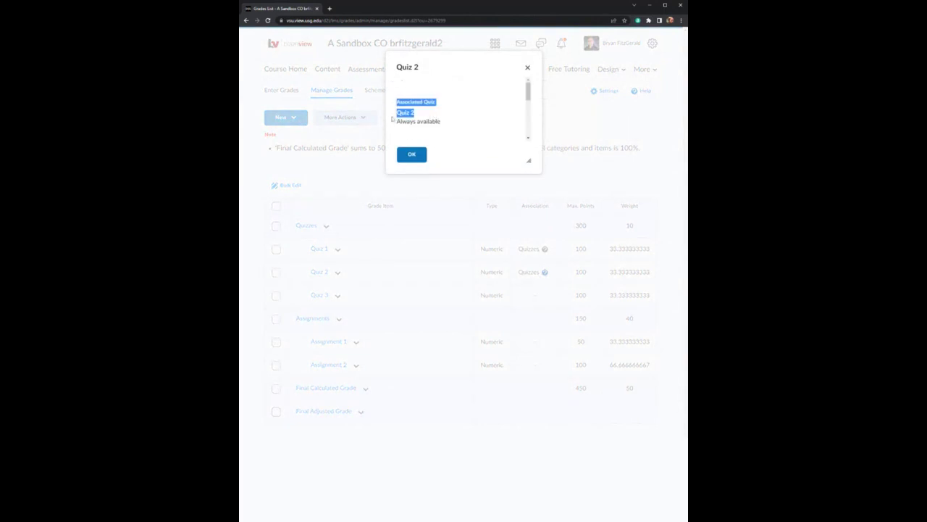
{"action": "left_click", "coordinate": [412, 153]}
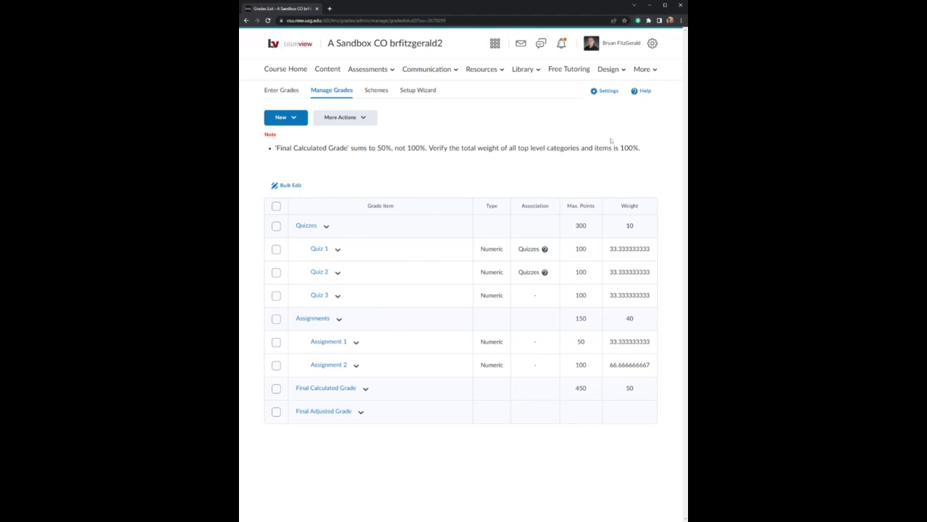
Step: Show the weighted grade in the grade book's personal display options, save the change, and open the org unit display options
{"action": "left_click", "coordinate": [426, 93]}
{"action": "left_click", "coordinate": [372, 69]}
{"action": "left_click", "coordinate": [362, 108]}
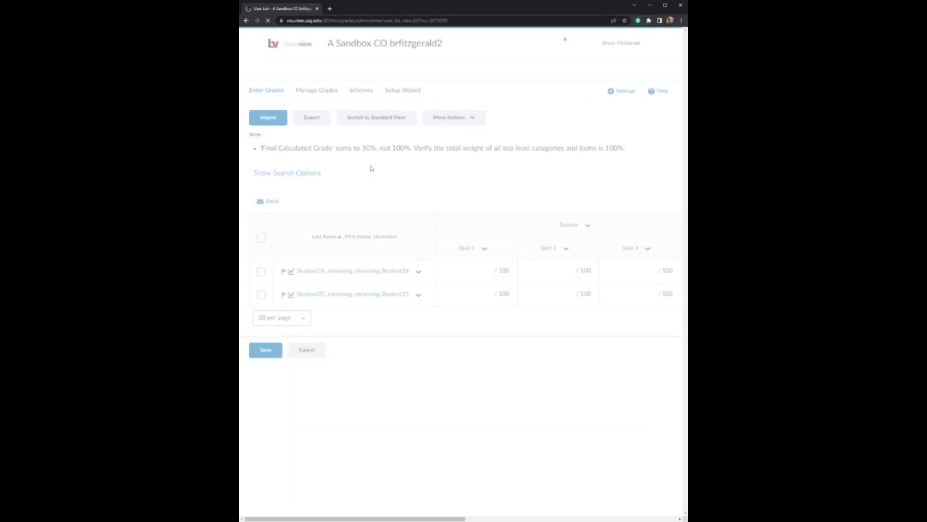
{"action": "left_click", "coordinate": [621, 91]}
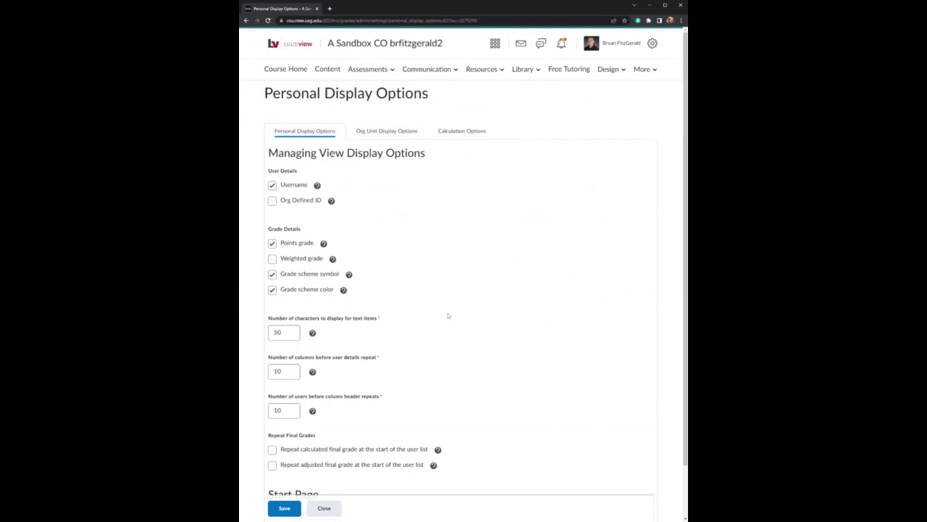
{"action": "left_click", "coordinate": [272, 259]}
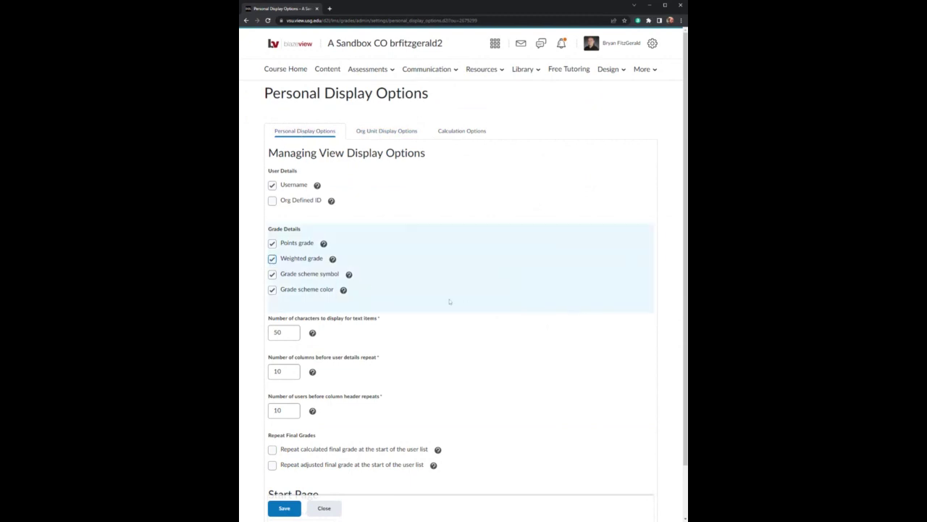
{"action": "scroll", "coordinate": [520, 298], "scroll_direction": "down", "scroll_amount": 1}
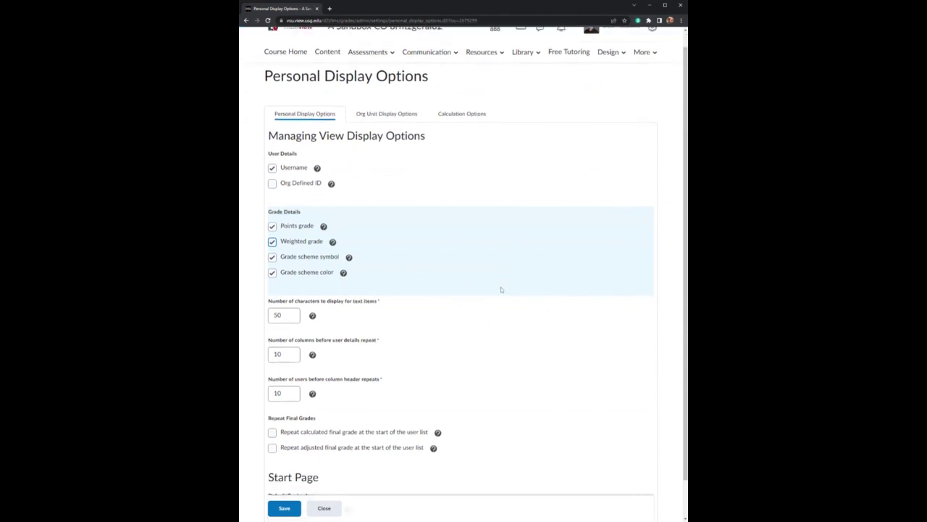
{"action": "scroll", "coordinate": [498, 289], "scroll_direction": "up", "scroll_amount": 1}
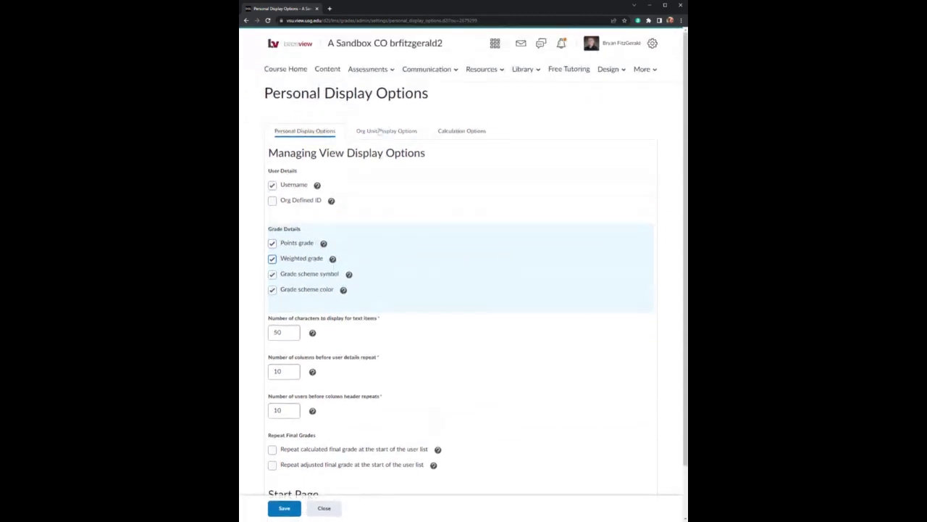
{"action": "left_click", "coordinate": [380, 132]}
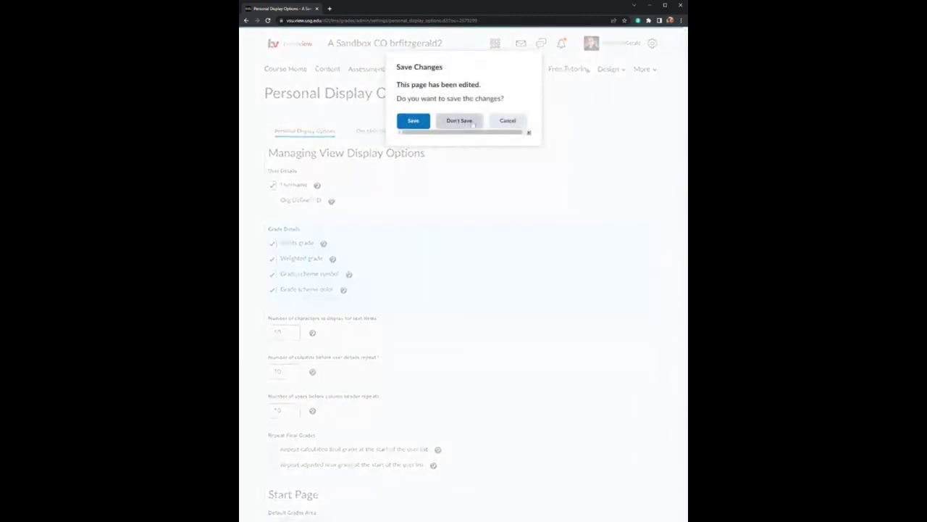
{"action": "left_click", "coordinate": [414, 121]}
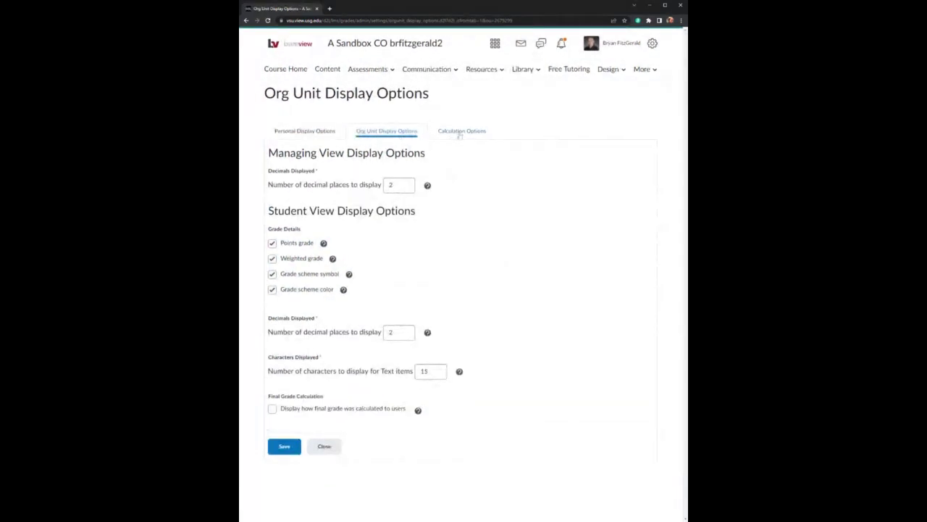
Step: Review the grade book's calculation options for the grading system, final grade release and ungraded items
{"action": "left_click", "coordinate": [460, 133]}
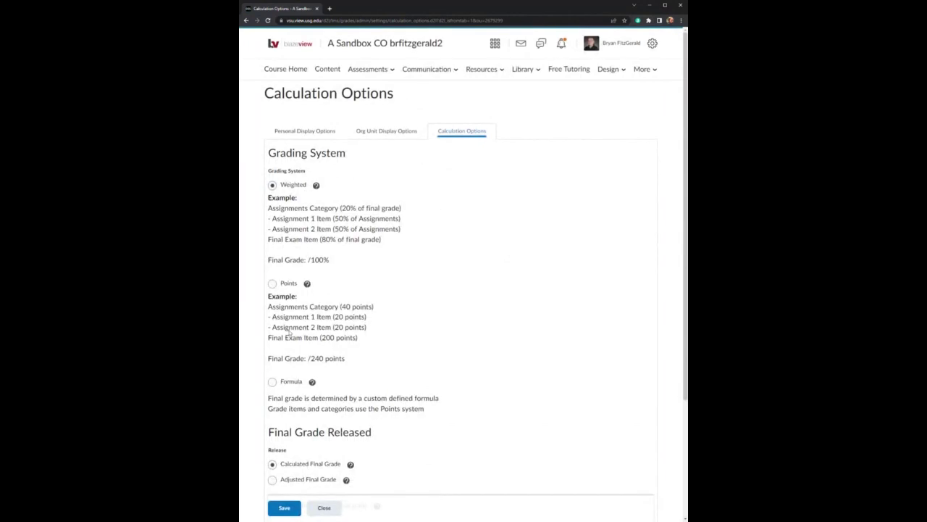
{"action": "scroll", "coordinate": [435, 405], "scroll_direction": "down", "scroll_amount": 2}
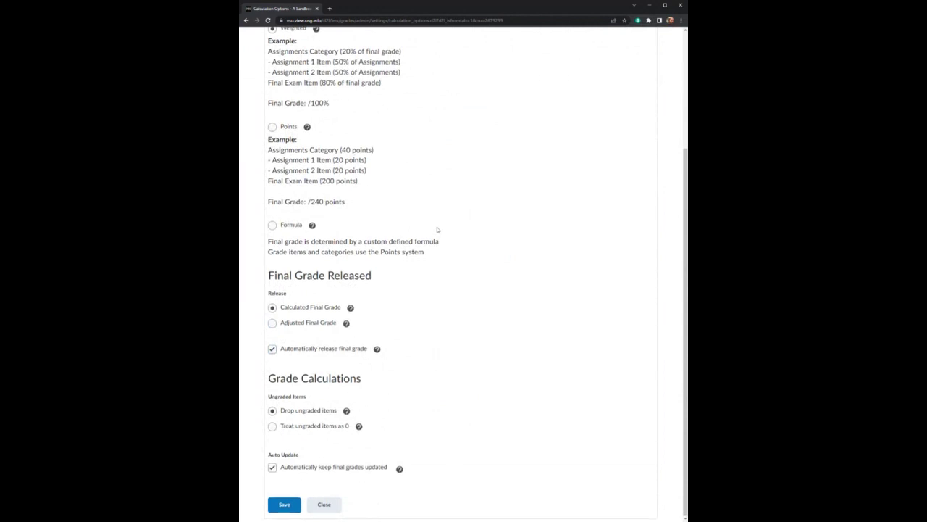
{"action": "scroll", "coordinate": [437, 232], "scroll_direction": "up", "scroll_amount": 2}
Step: In the personal display options, repeat both the calculated and adjusted final grades at the start of the user list, and save
{"action": "left_click", "coordinate": [303, 133]}
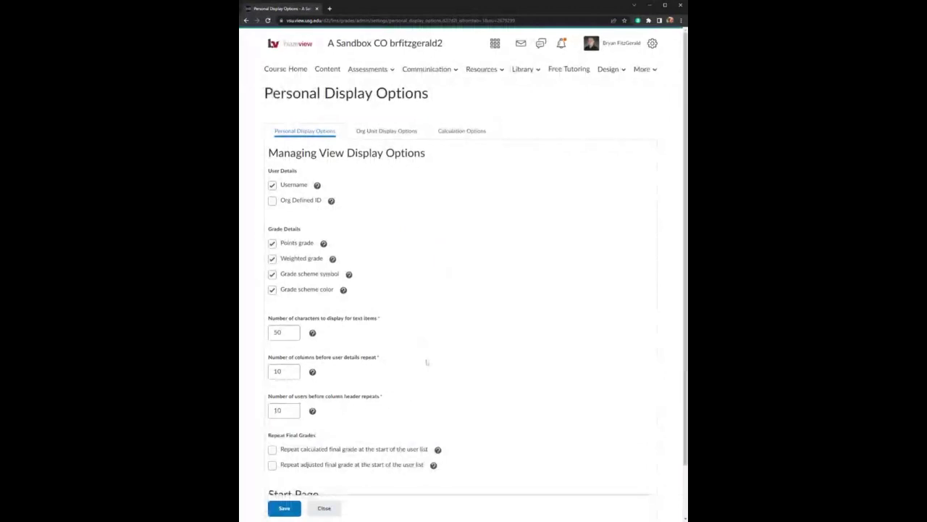
{"action": "scroll", "coordinate": [435, 389], "scroll_direction": "down", "scroll_amount": 2}
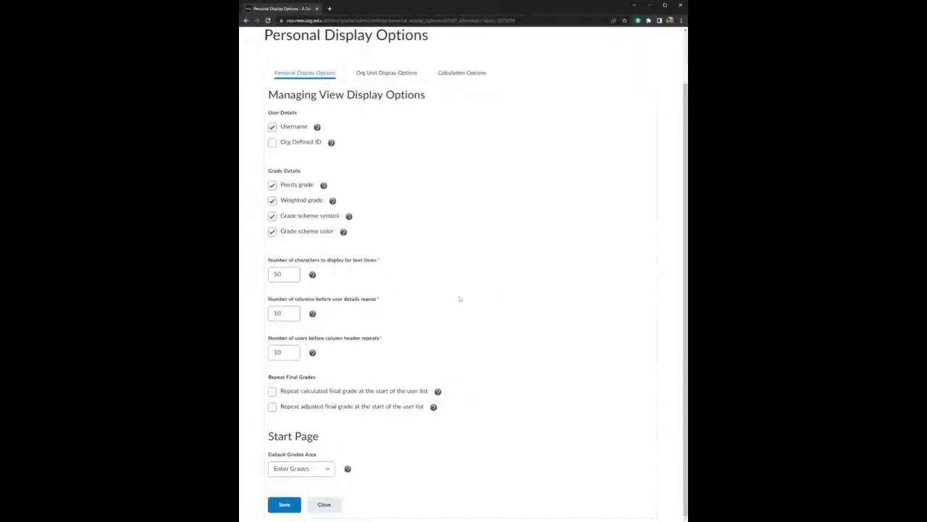
{"action": "left_click", "coordinate": [273, 392]}
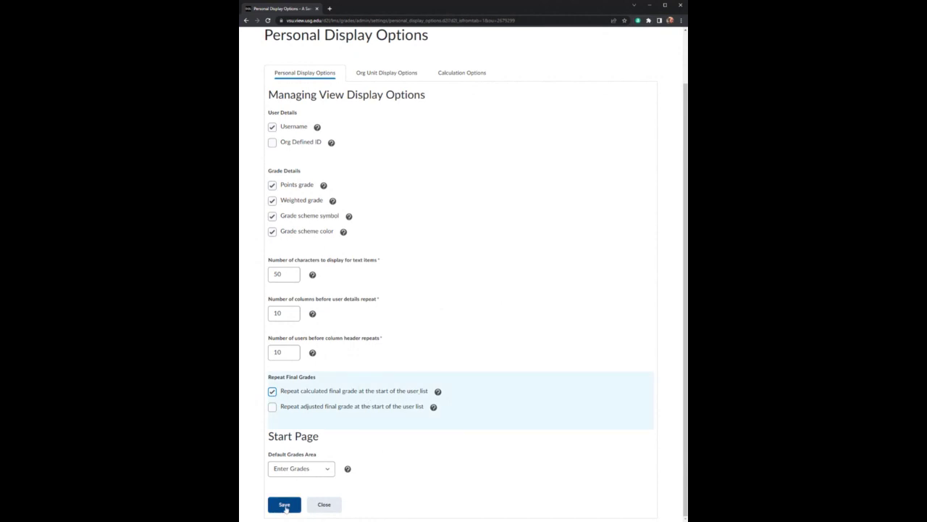
{"action": "left_click", "coordinate": [274, 407]}
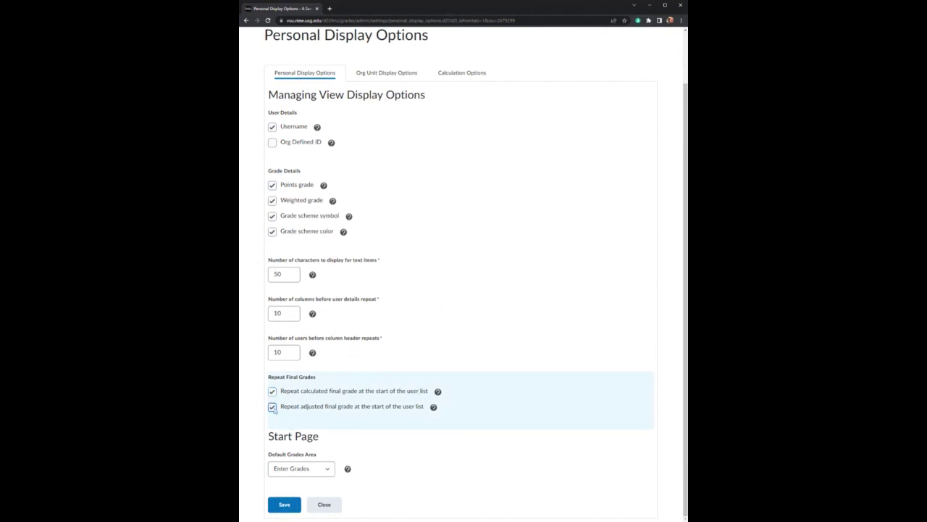
{"action": "left_click", "coordinate": [284, 505]}
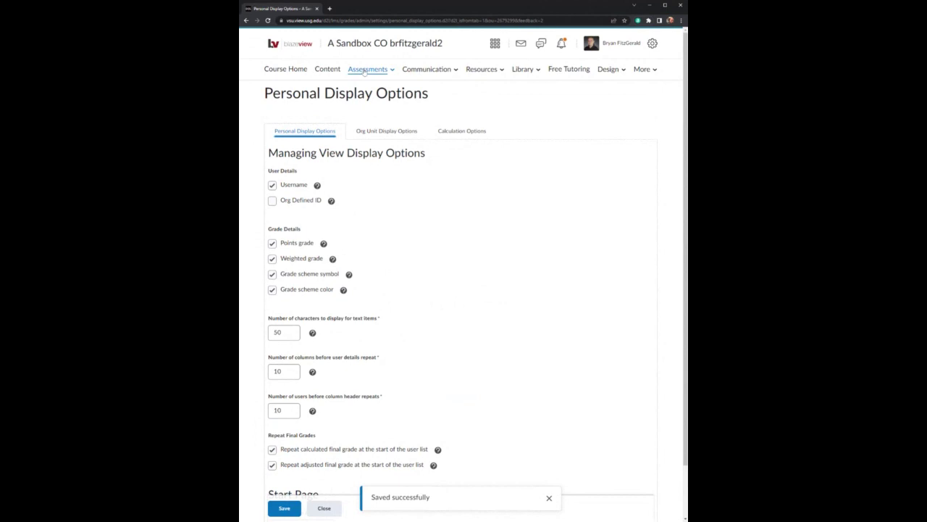
Step: Return to the course's grade entry list and compare the final grade columns at its start and end
{"action": "left_click", "coordinate": [366, 70]}
{"action": "left_click", "coordinate": [354, 108]}
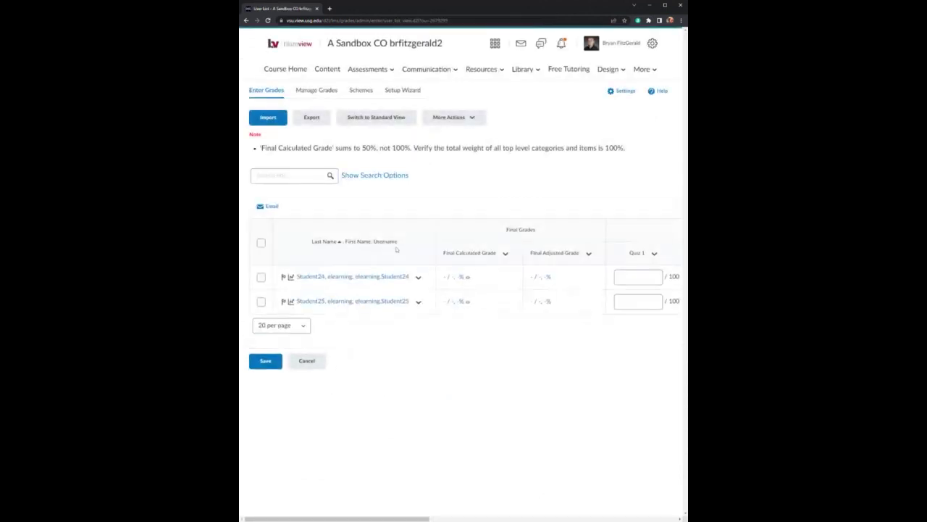
{"action": "left_click", "coordinate": [588, 253]}
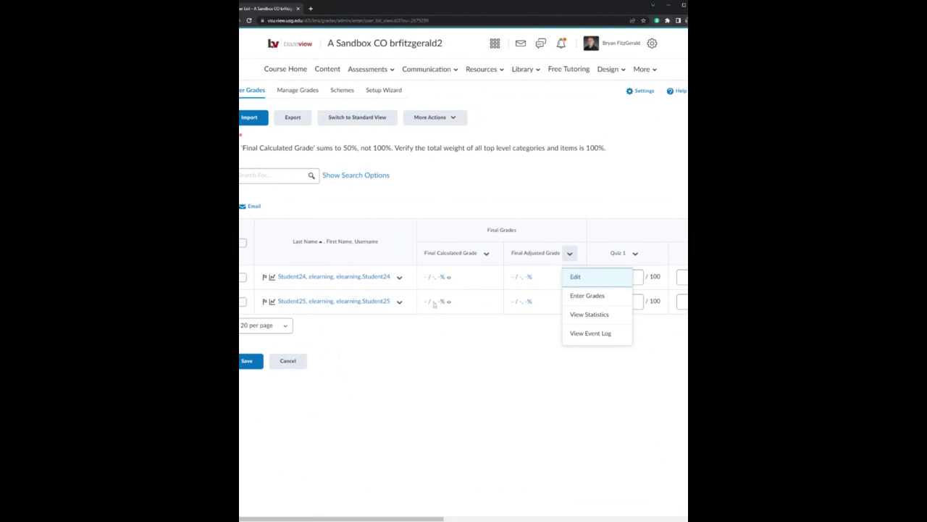
{"action": "left_click_drag", "start_coordinate": [401, 519], "coordinate": [638, 518]}
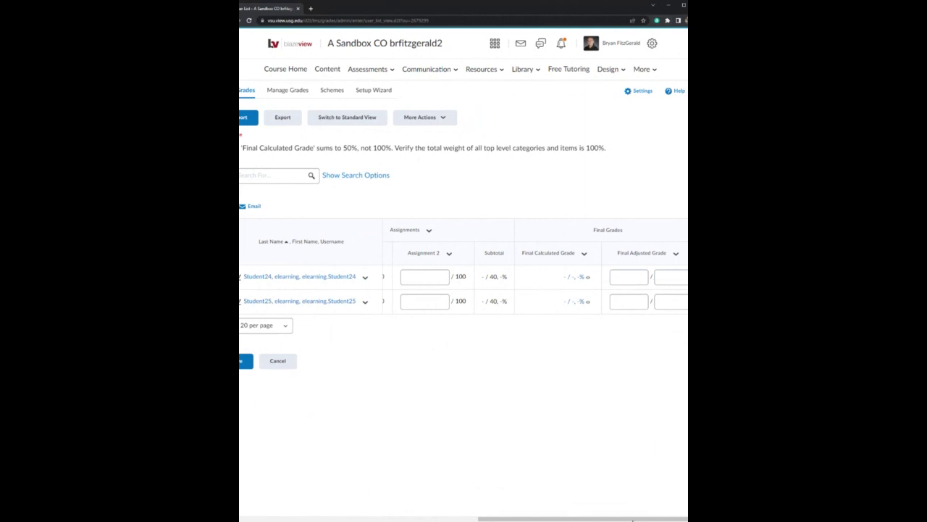
{"action": "left_click_drag", "start_coordinate": [614, 519], "coordinate": [370, 519]}
{"action": "left_click", "coordinate": [551, 174]}
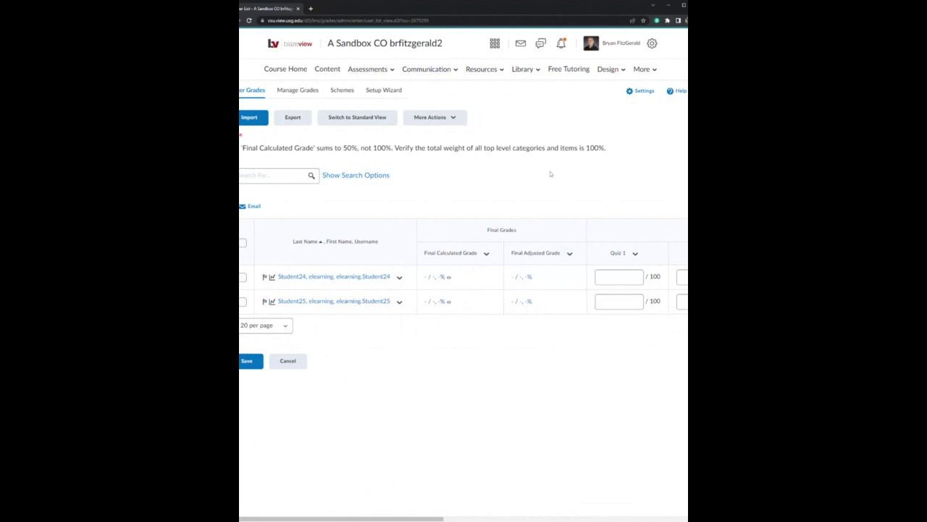